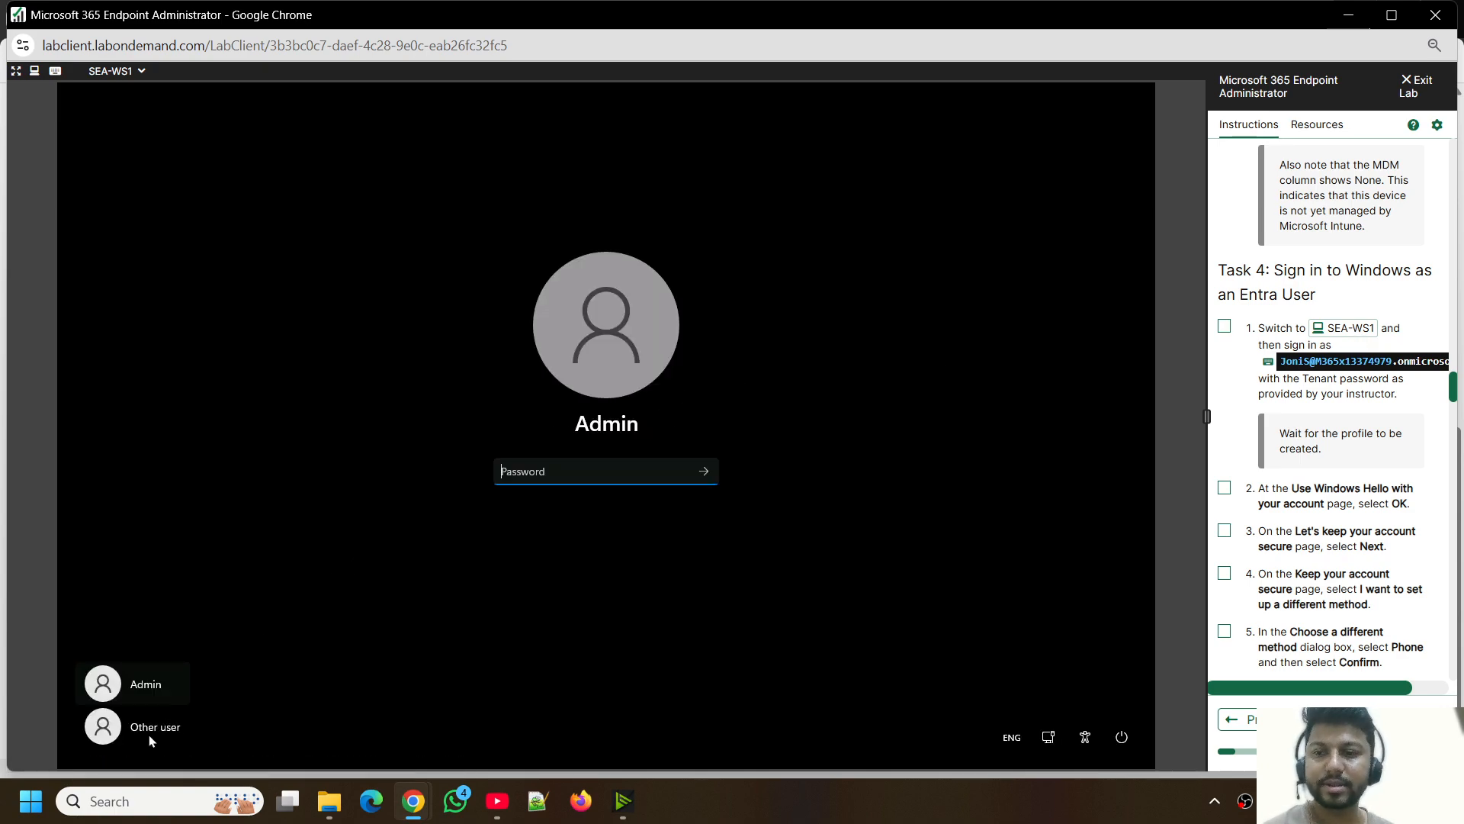
- Sign in to SEA-WS1 as another user with the Entra user's e-mail address and the tenant user password
click(162, 728)
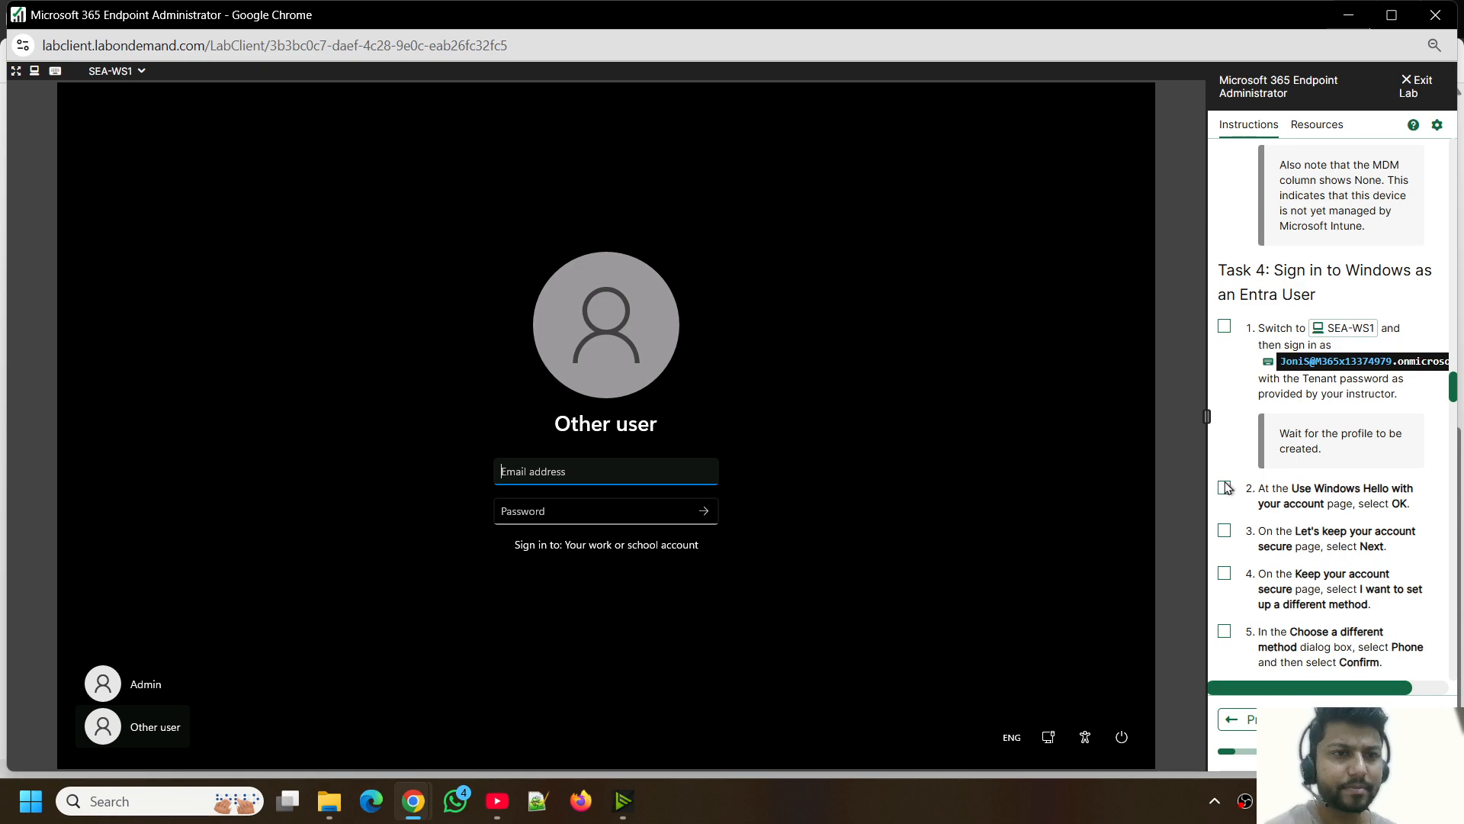
click(1267, 365)
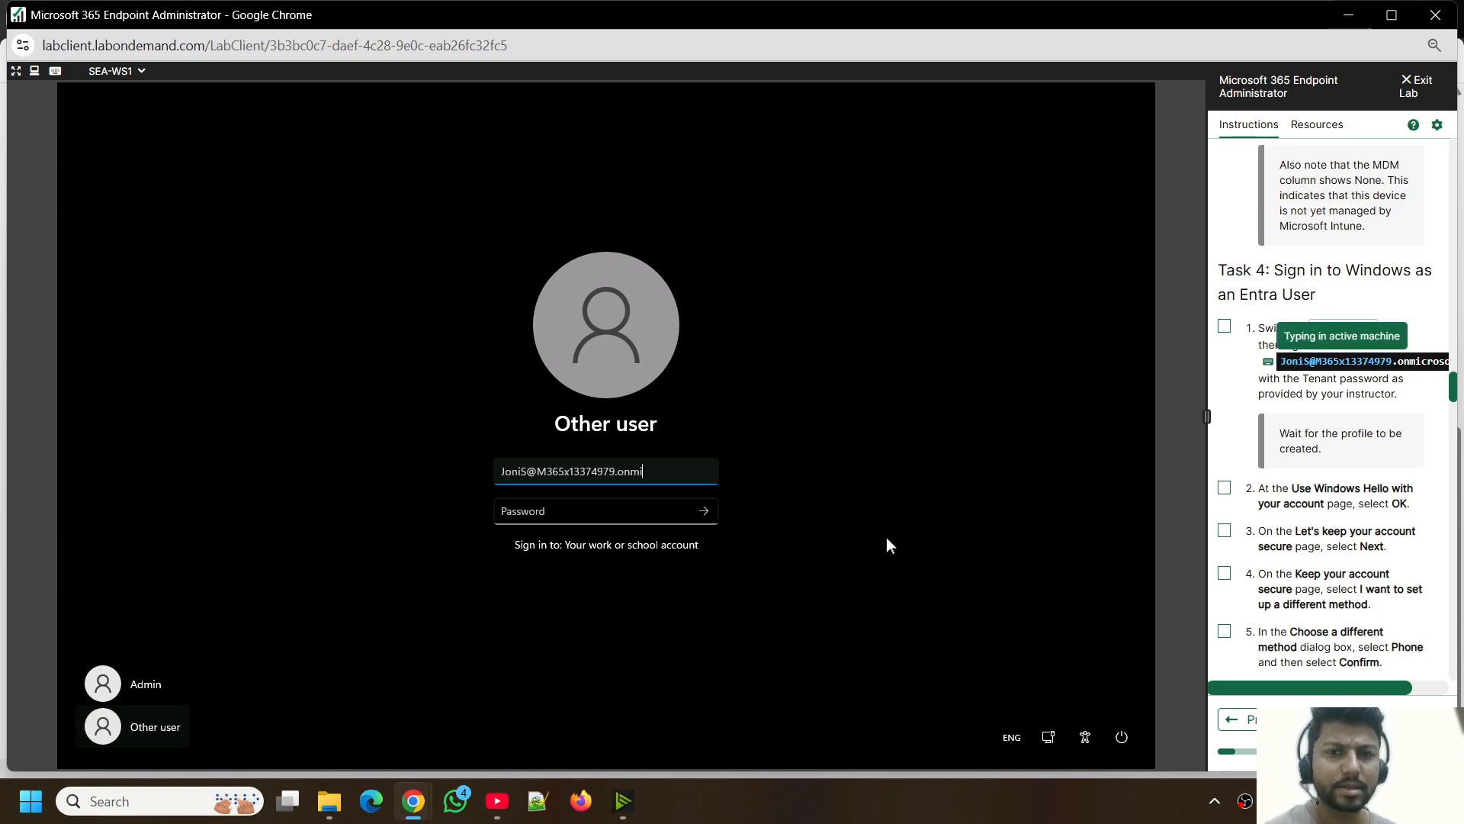
click(536, 511)
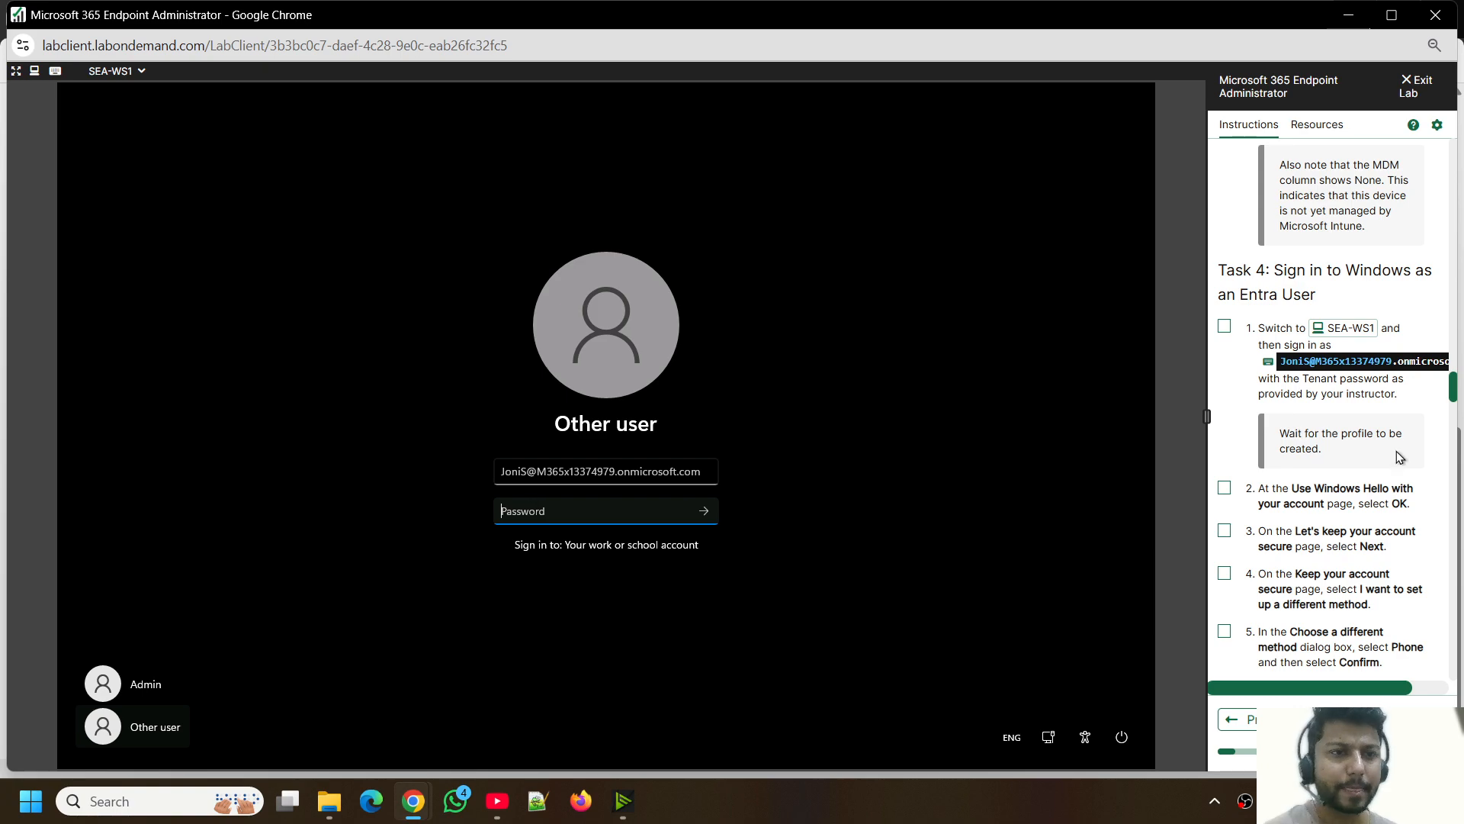
click(1314, 124)
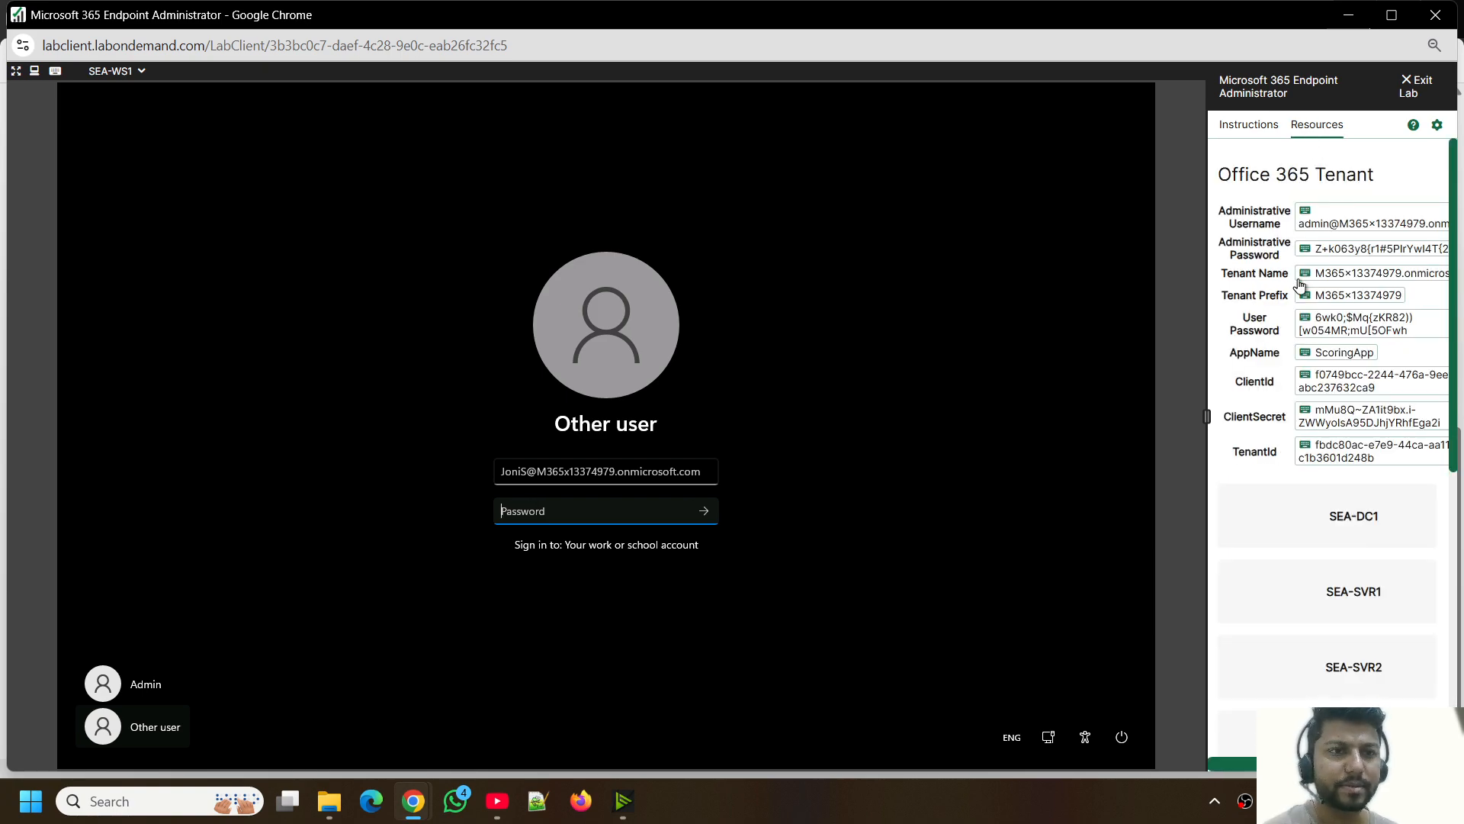
click(1305, 318)
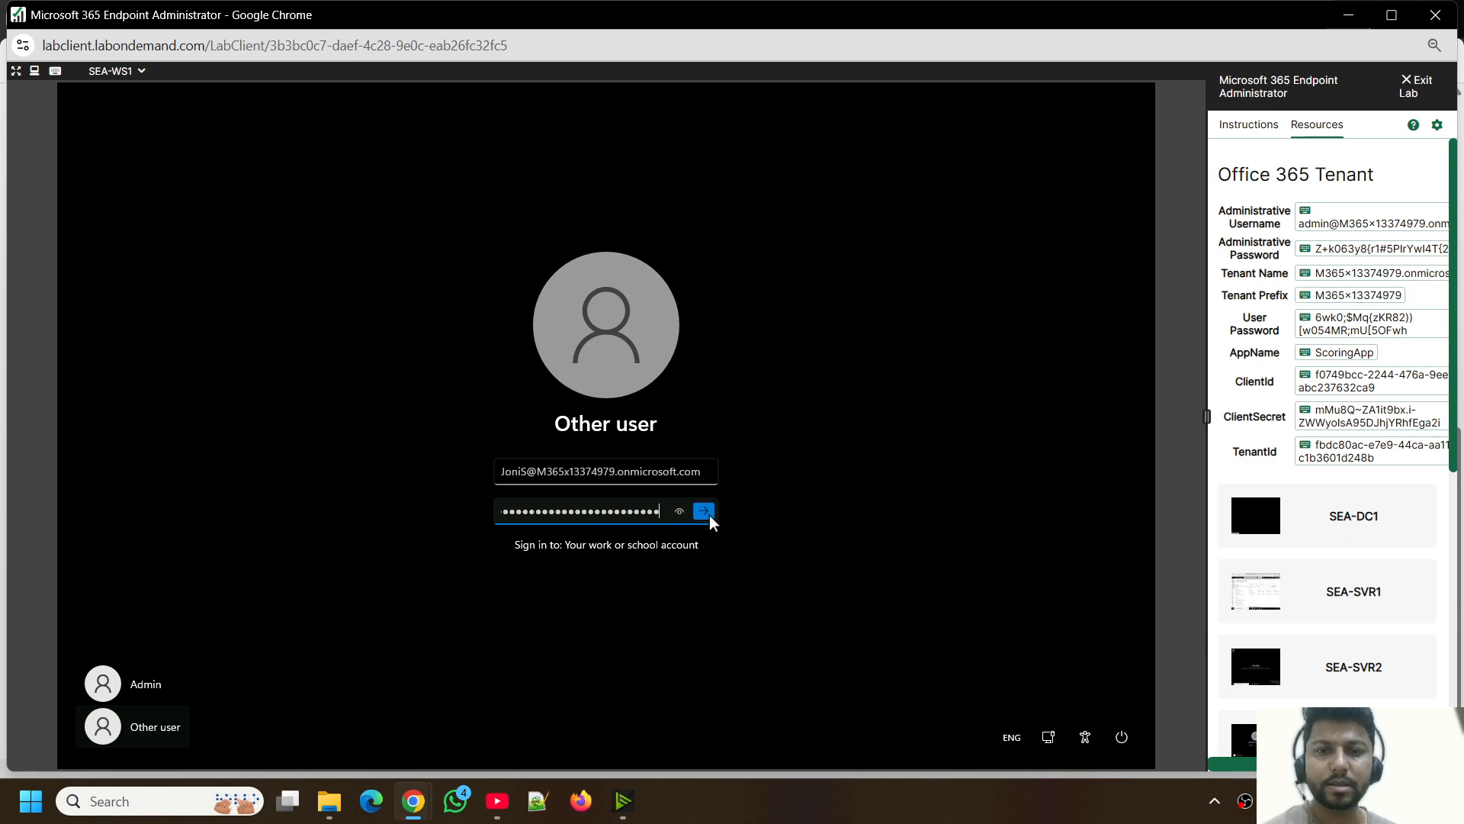
key(Return)
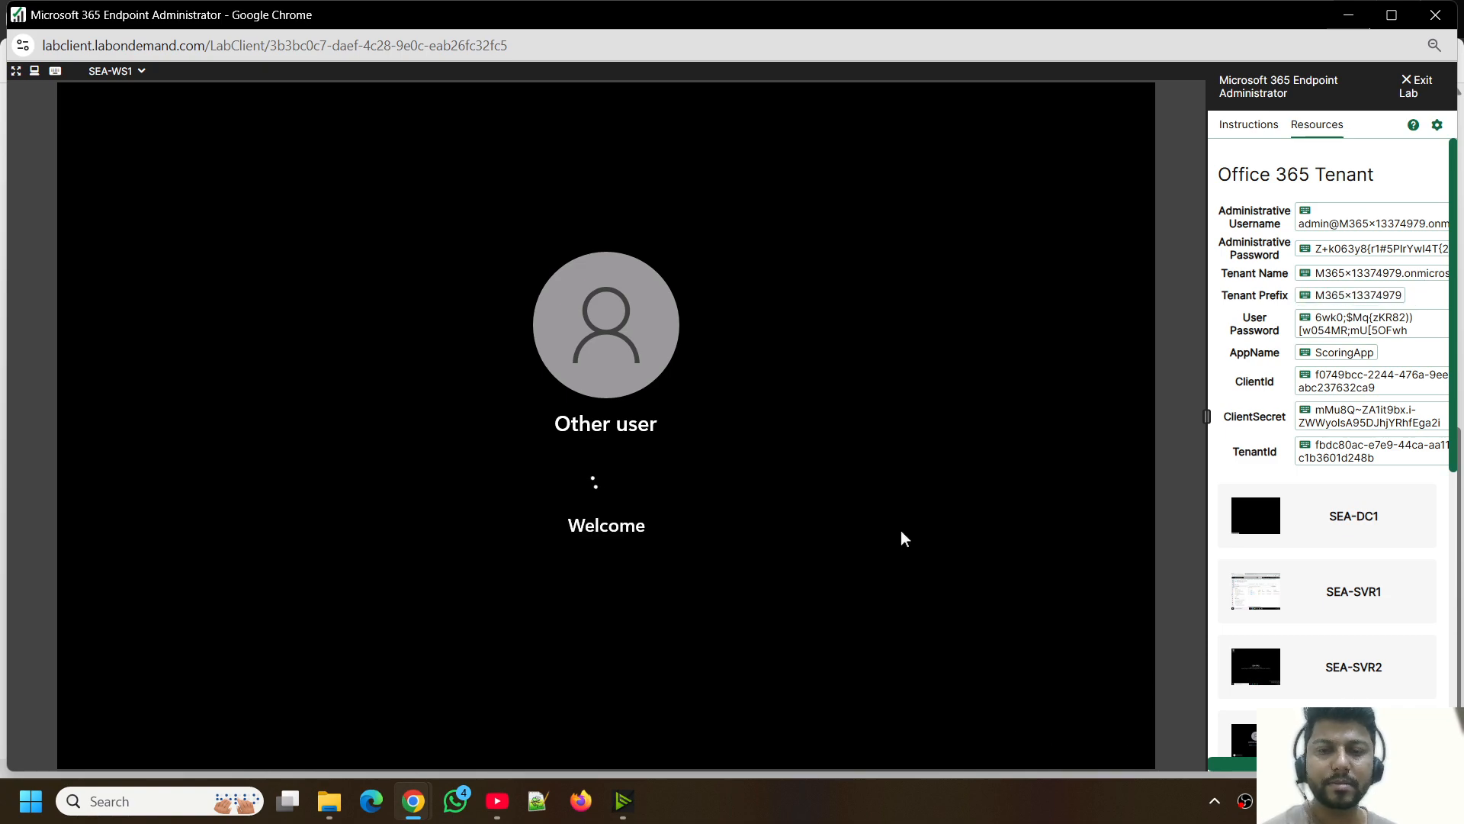
- Return to the lab instructions and mark items 1 and 2 of Task 4 as completed
click(1255, 125)
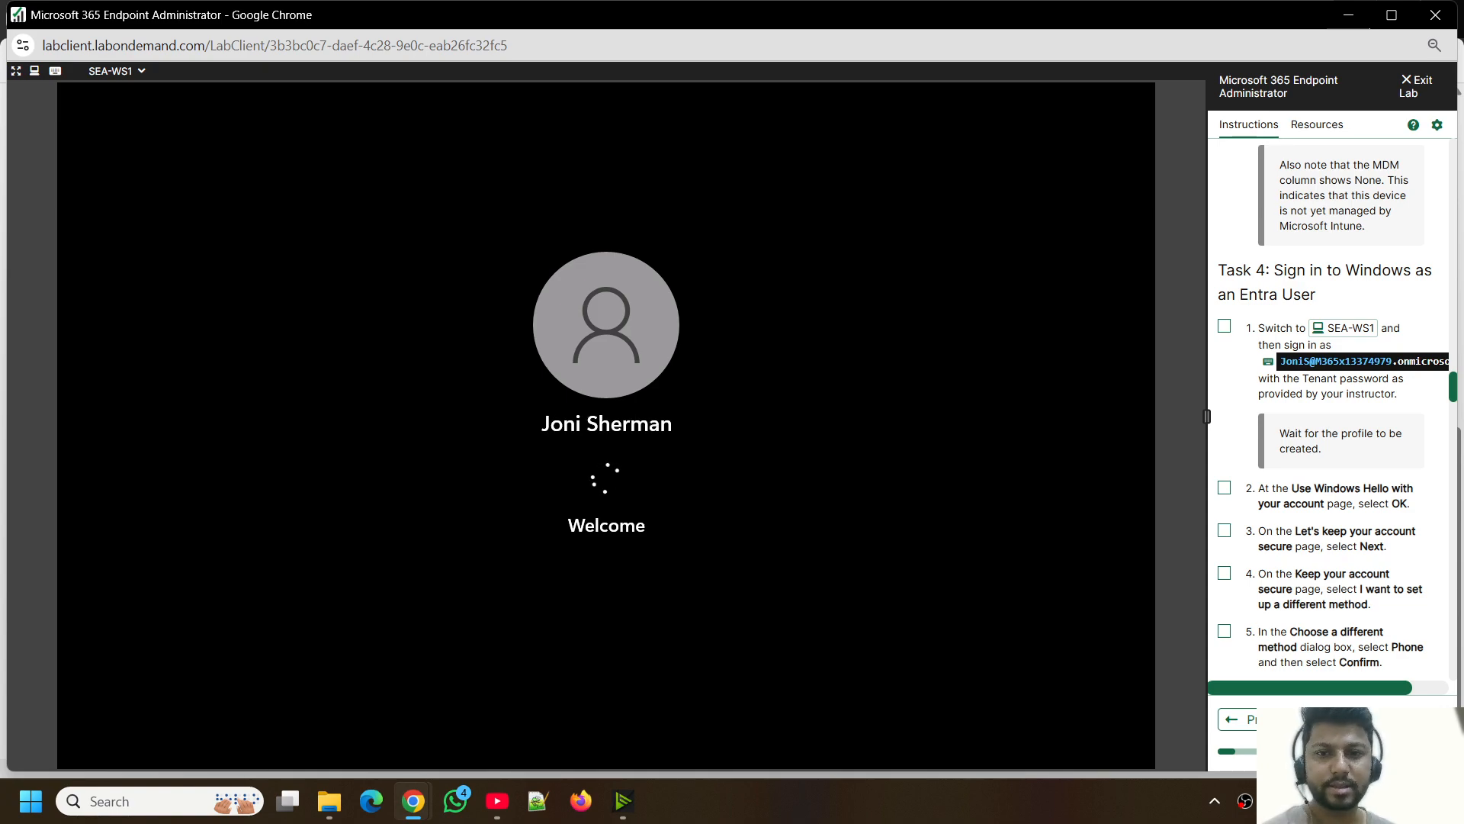
click(1224, 326)
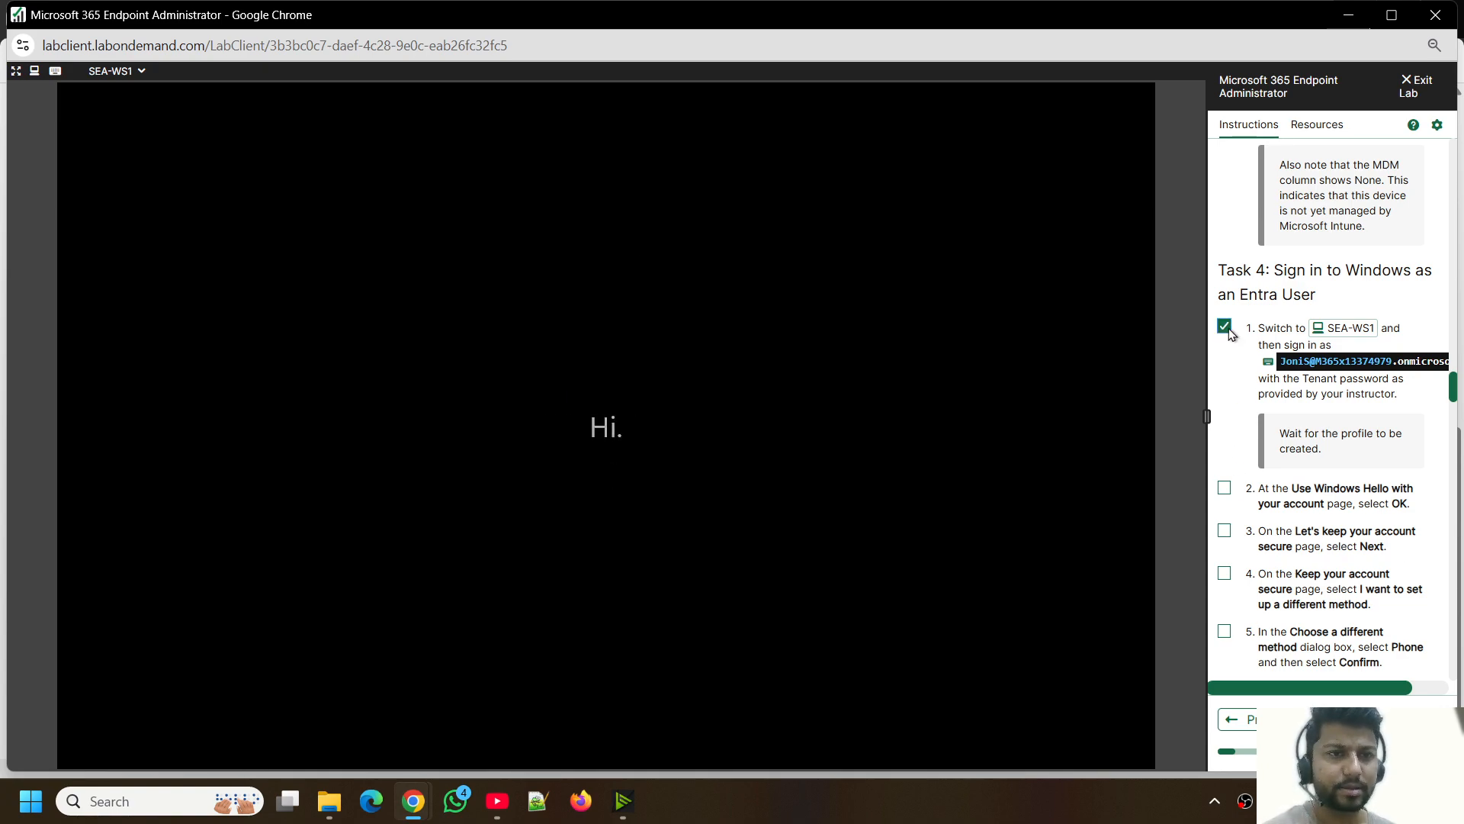
click(1225, 489)
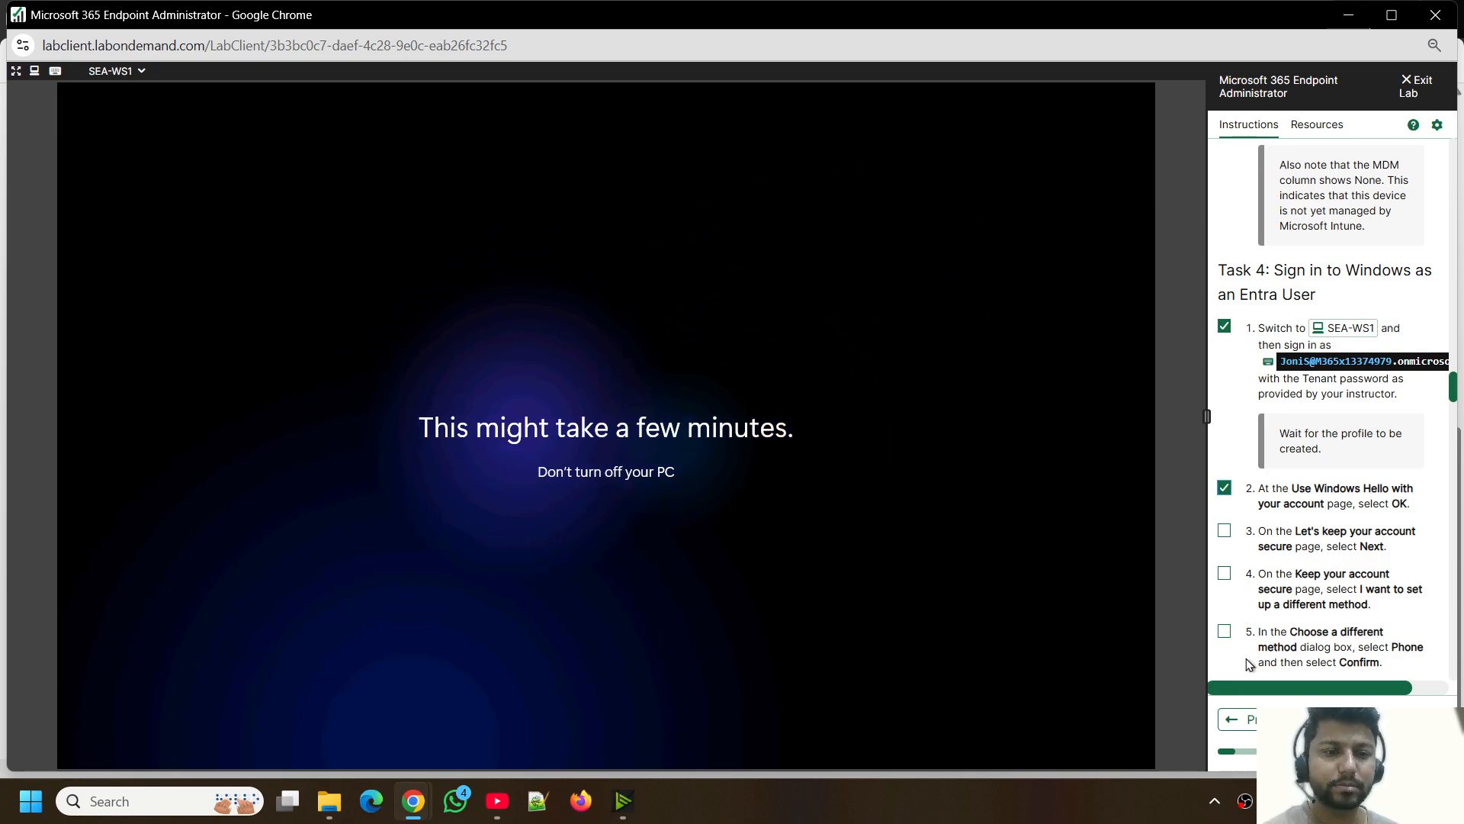
right_click(1247, 806)
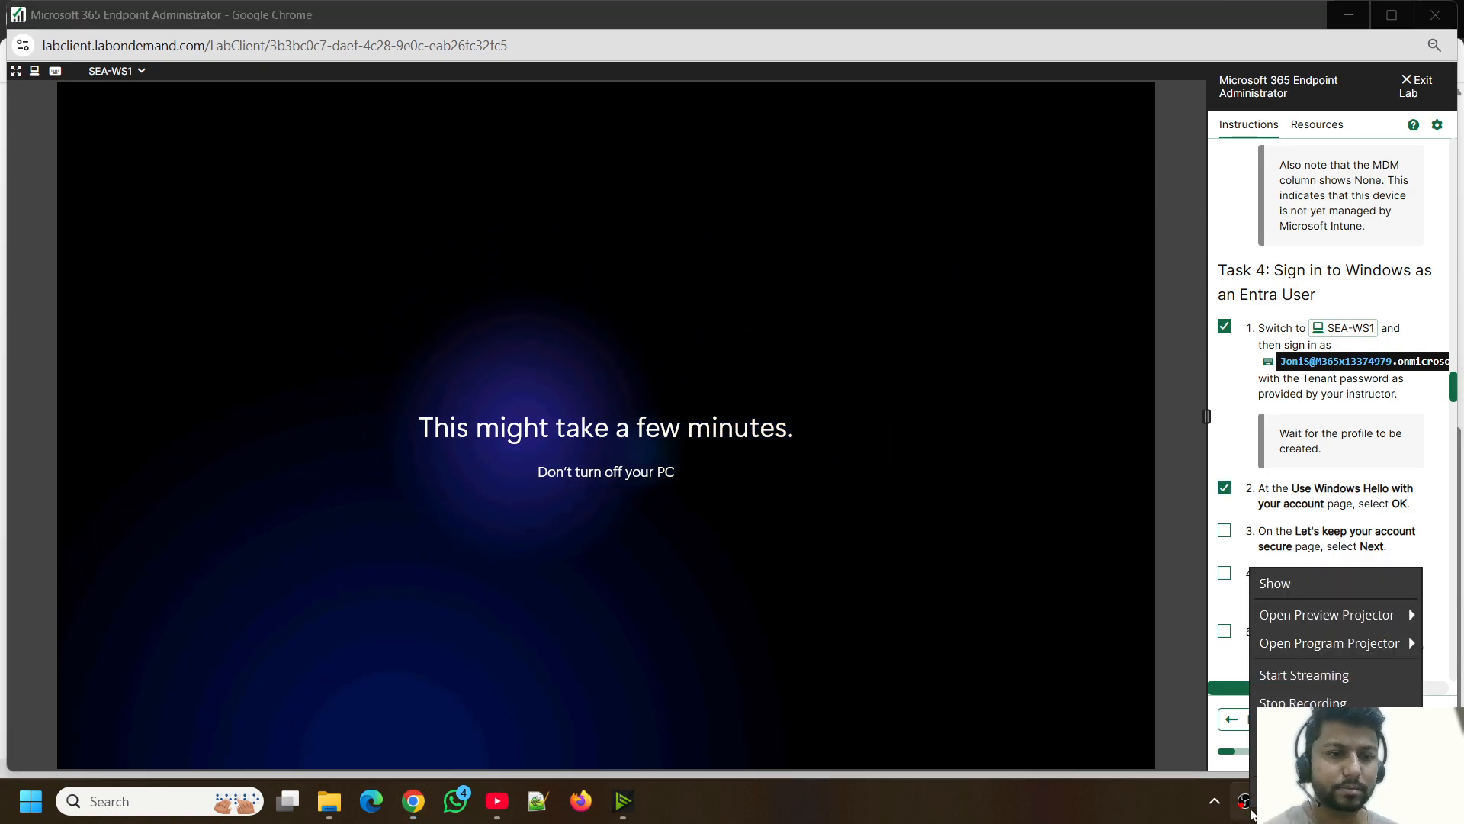
click(1158, 813)
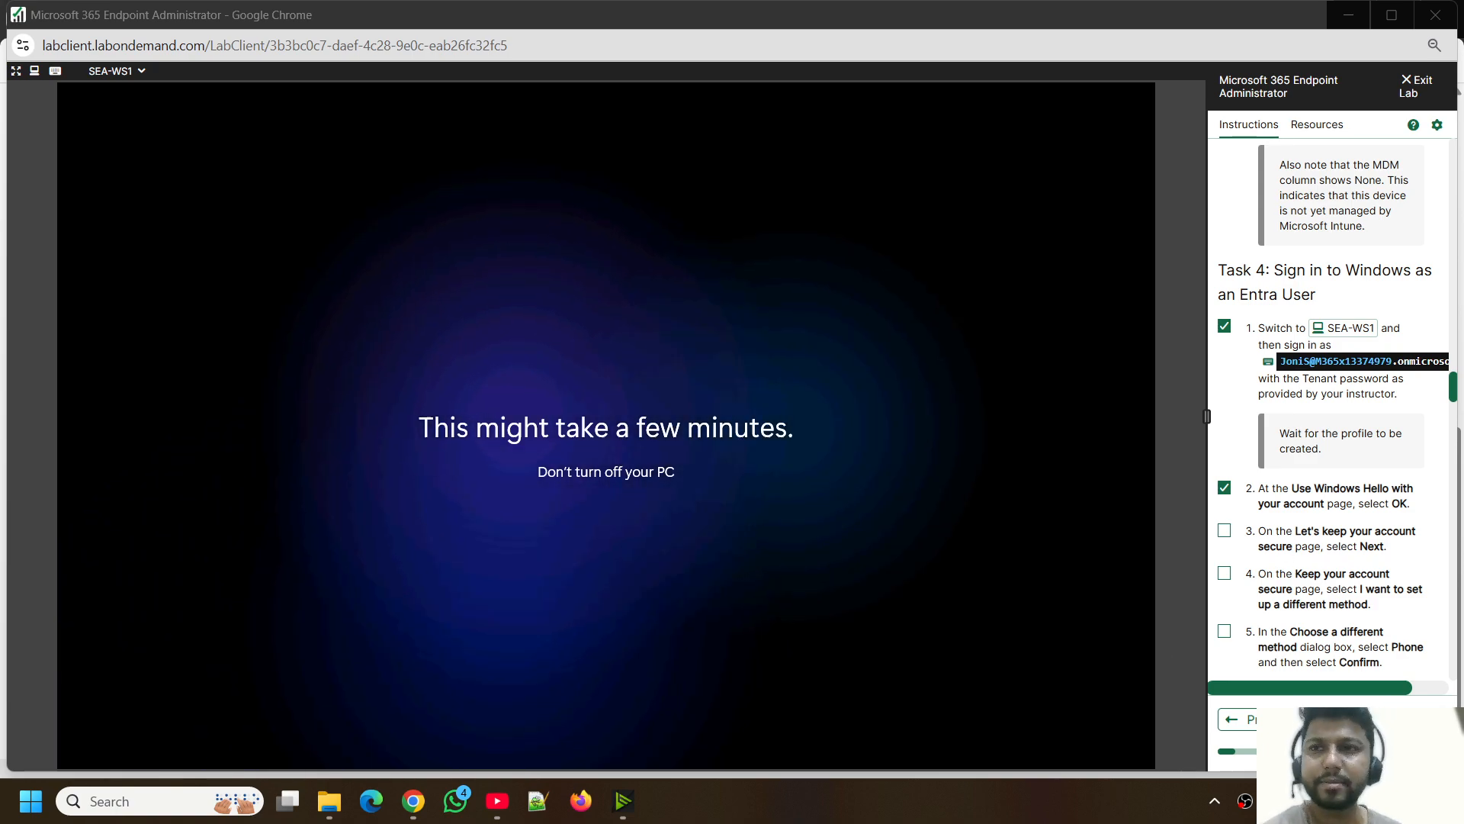
- Switch to the SEA-SVR1 machine and review the lab instructions for the remaining Task 4 items and Task 5
click(121, 71)
click(126, 114)
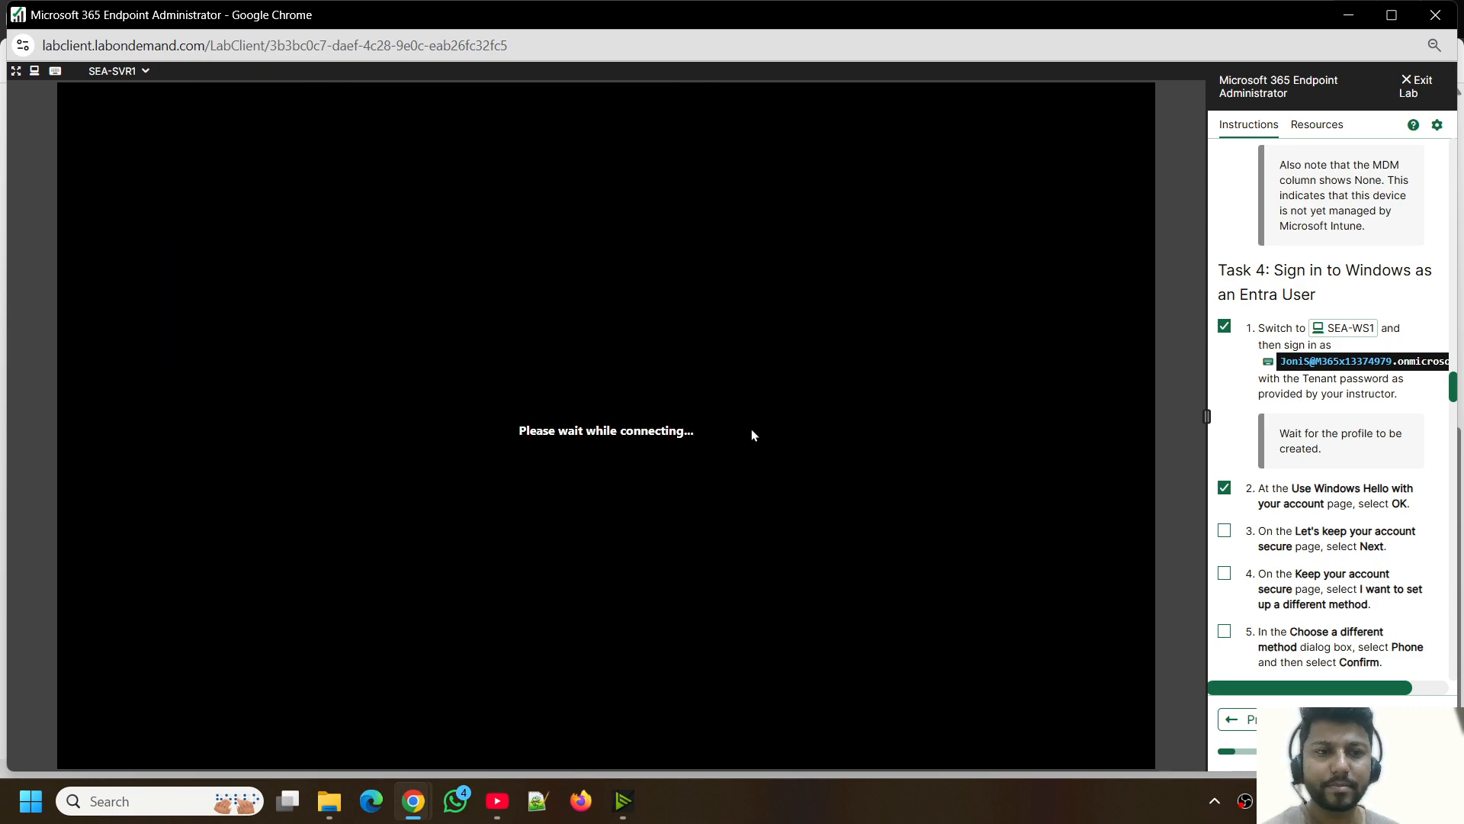
scroll(1331, 501, down, 2)
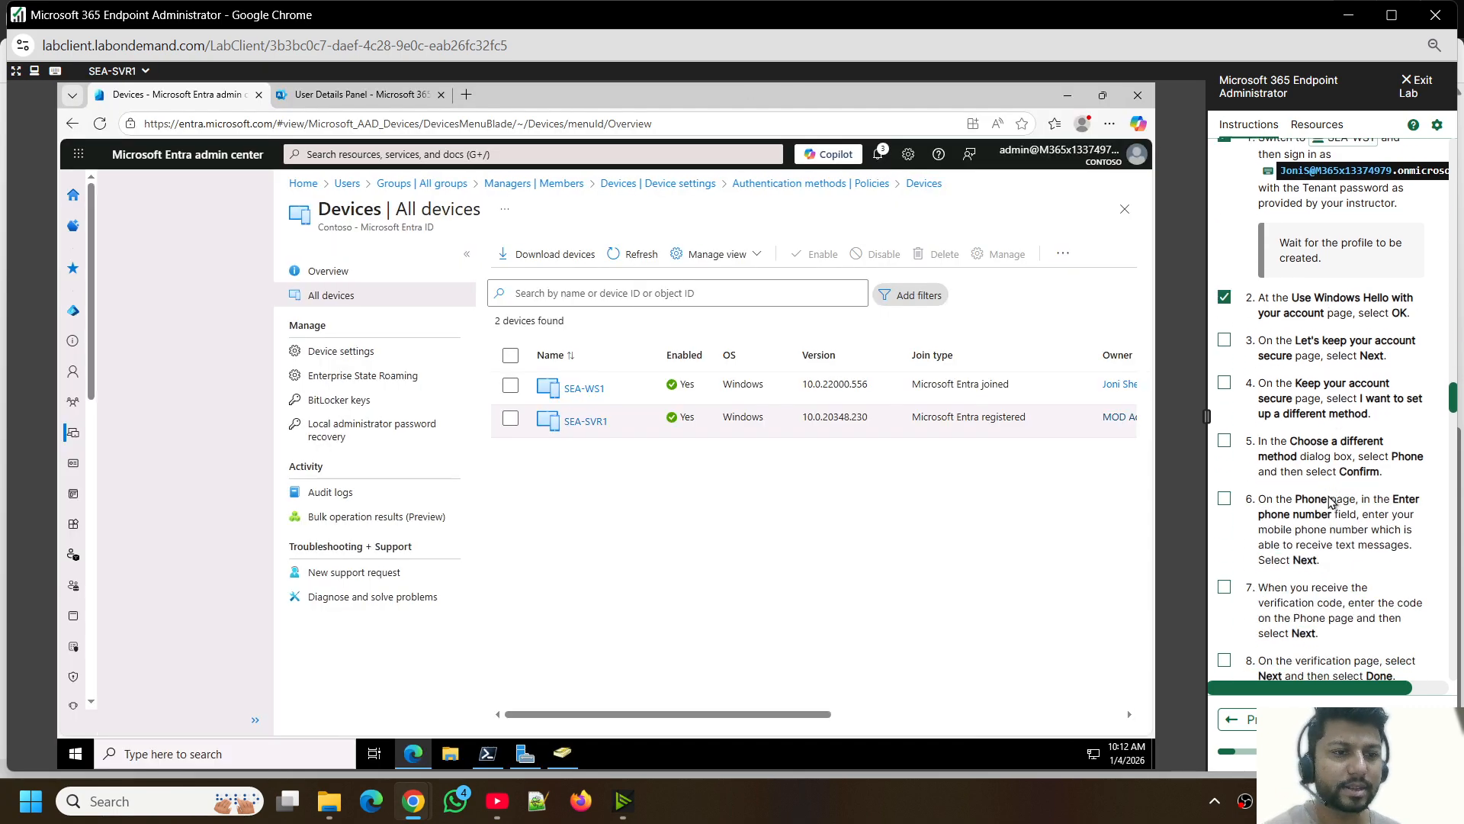
scroll(1273, 486, down, 2)
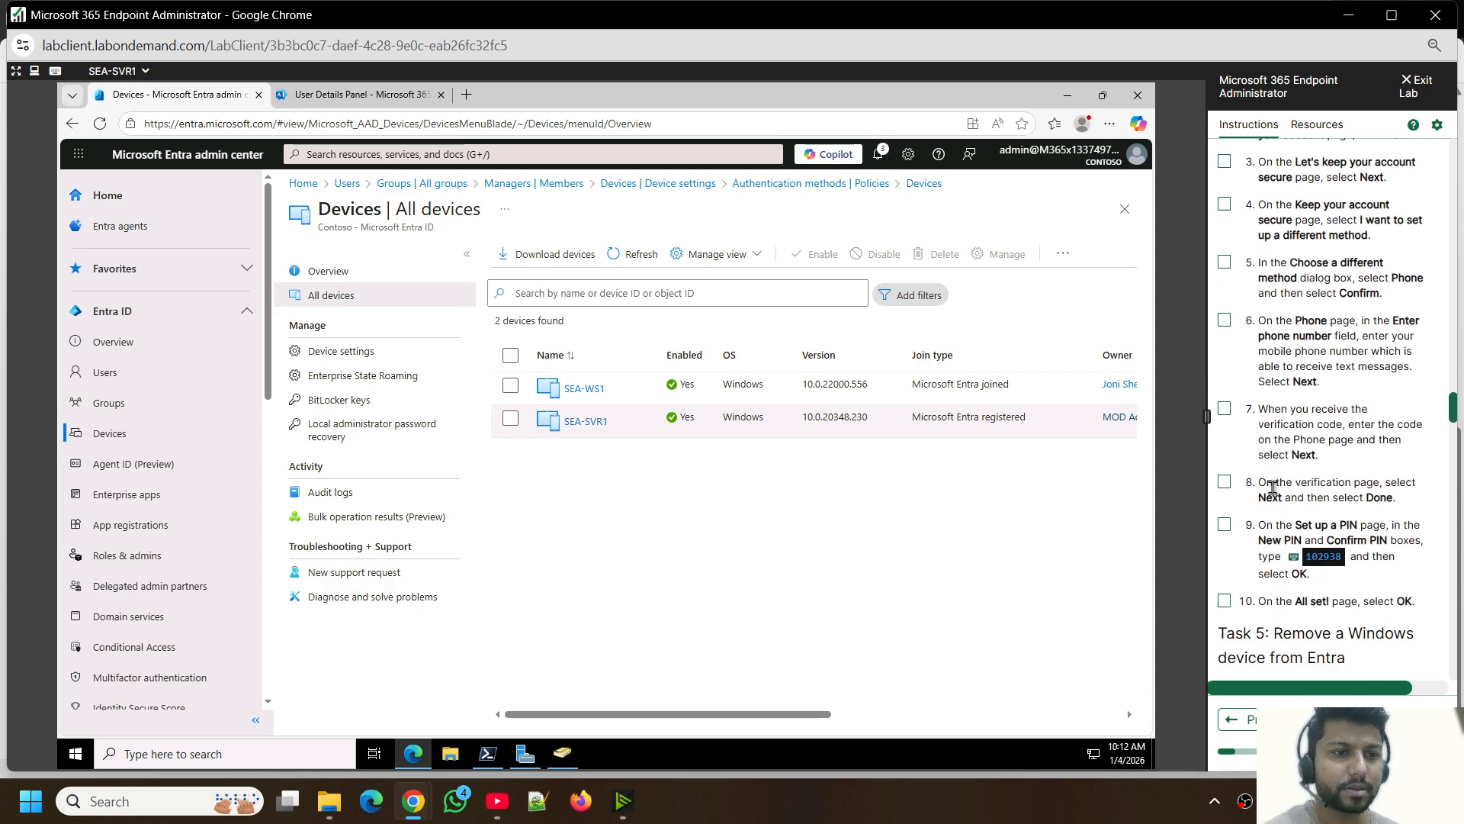
scroll(1281, 488, up, 2)
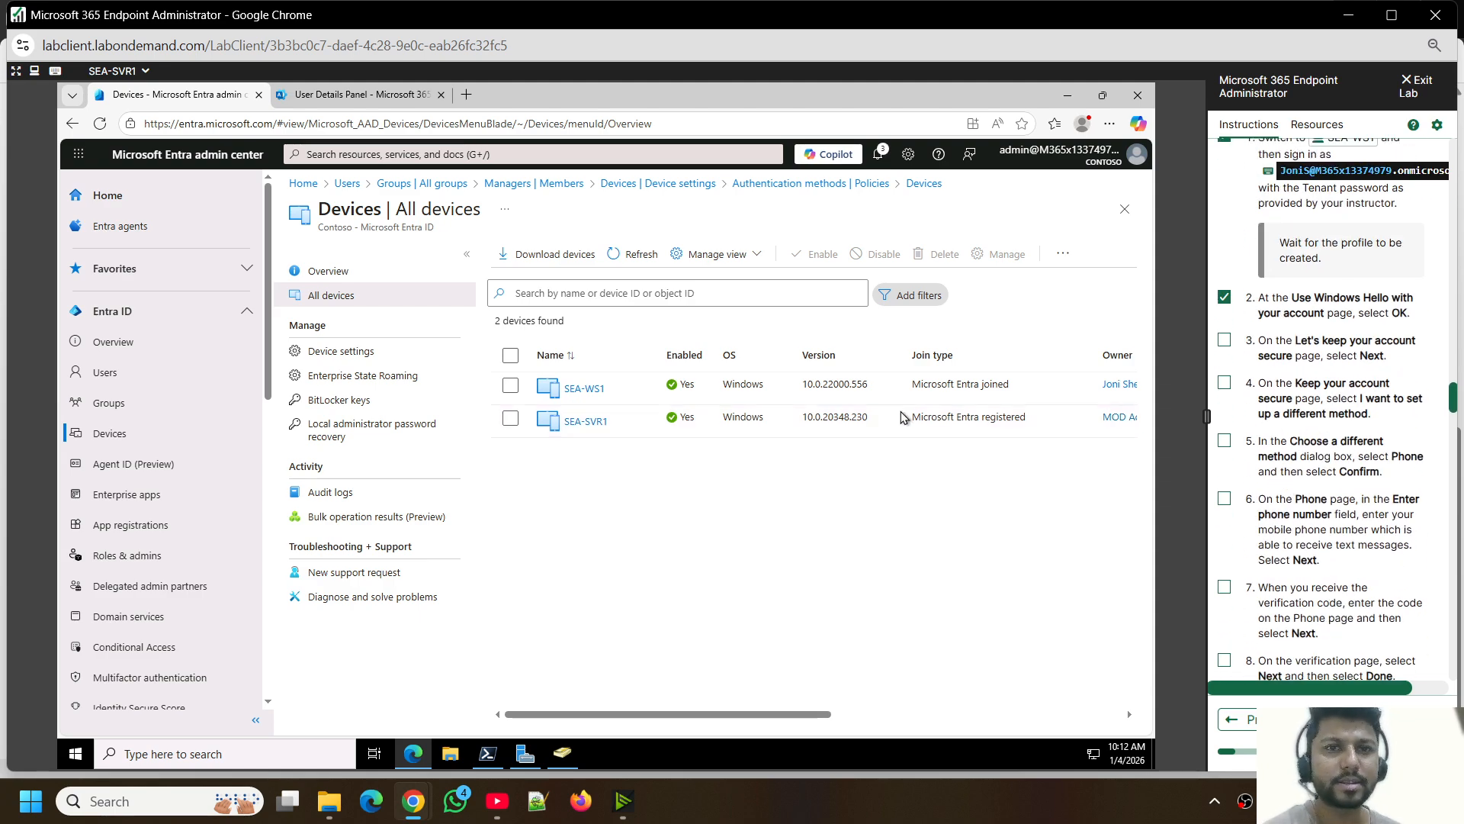
scroll(1281, 423, up, 5)
scroll(1281, 426, down, 6)
scroll(1282, 426, down, 5)
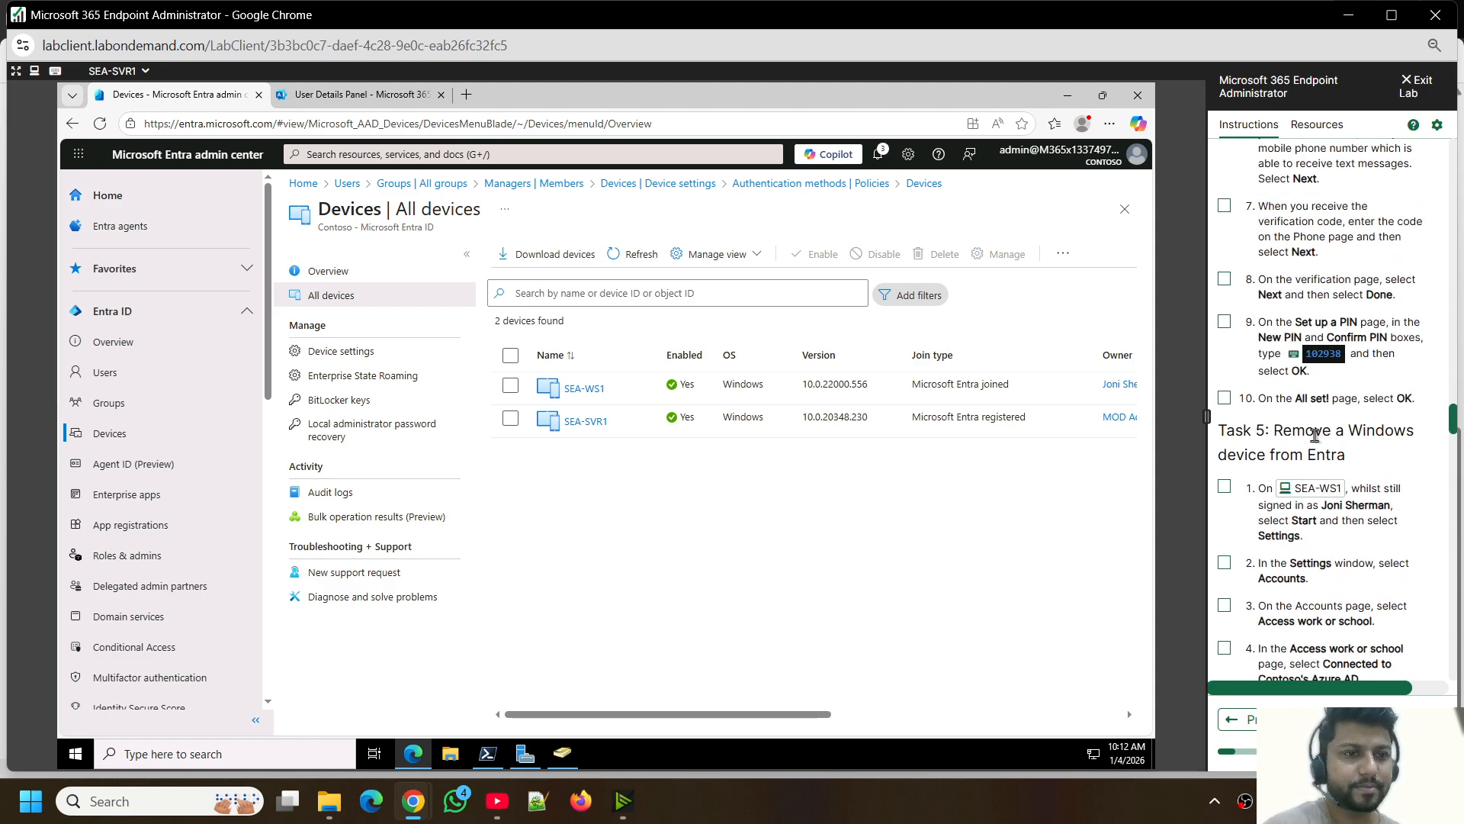
scroll(1296, 446, down, 3)
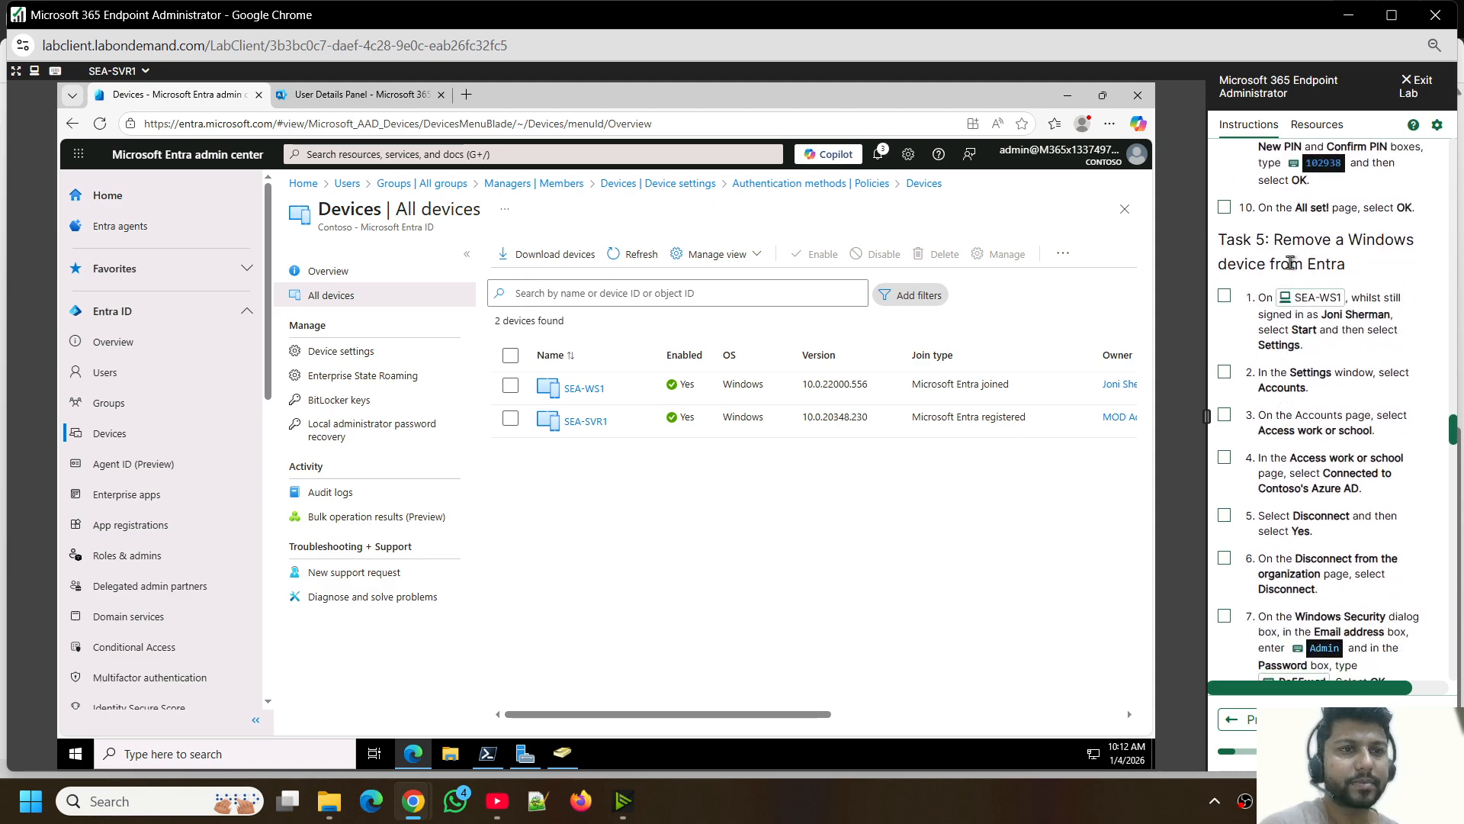
scroll(1296, 326, down, 4)
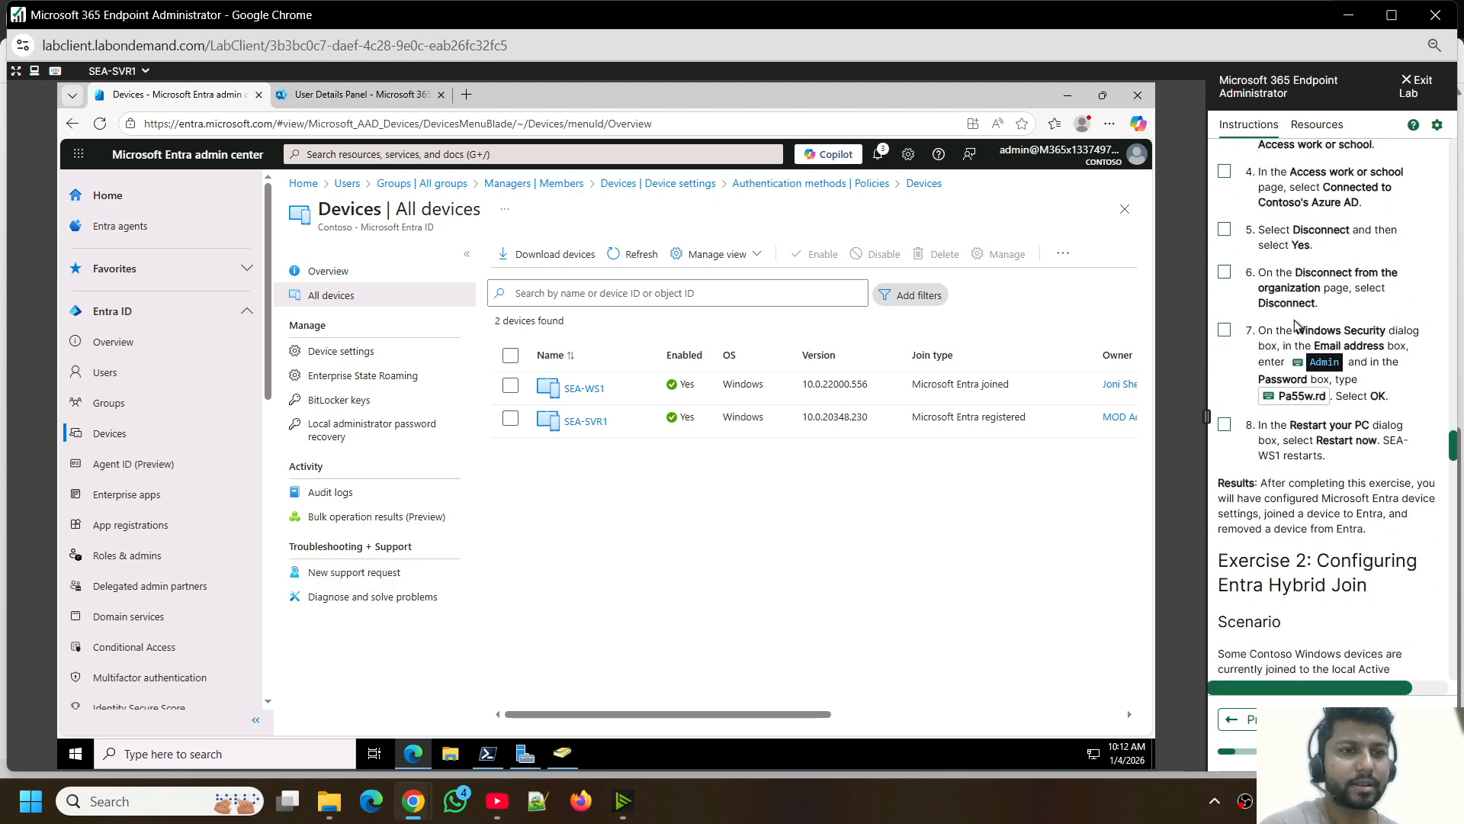
scroll(1297, 326, up, 10)
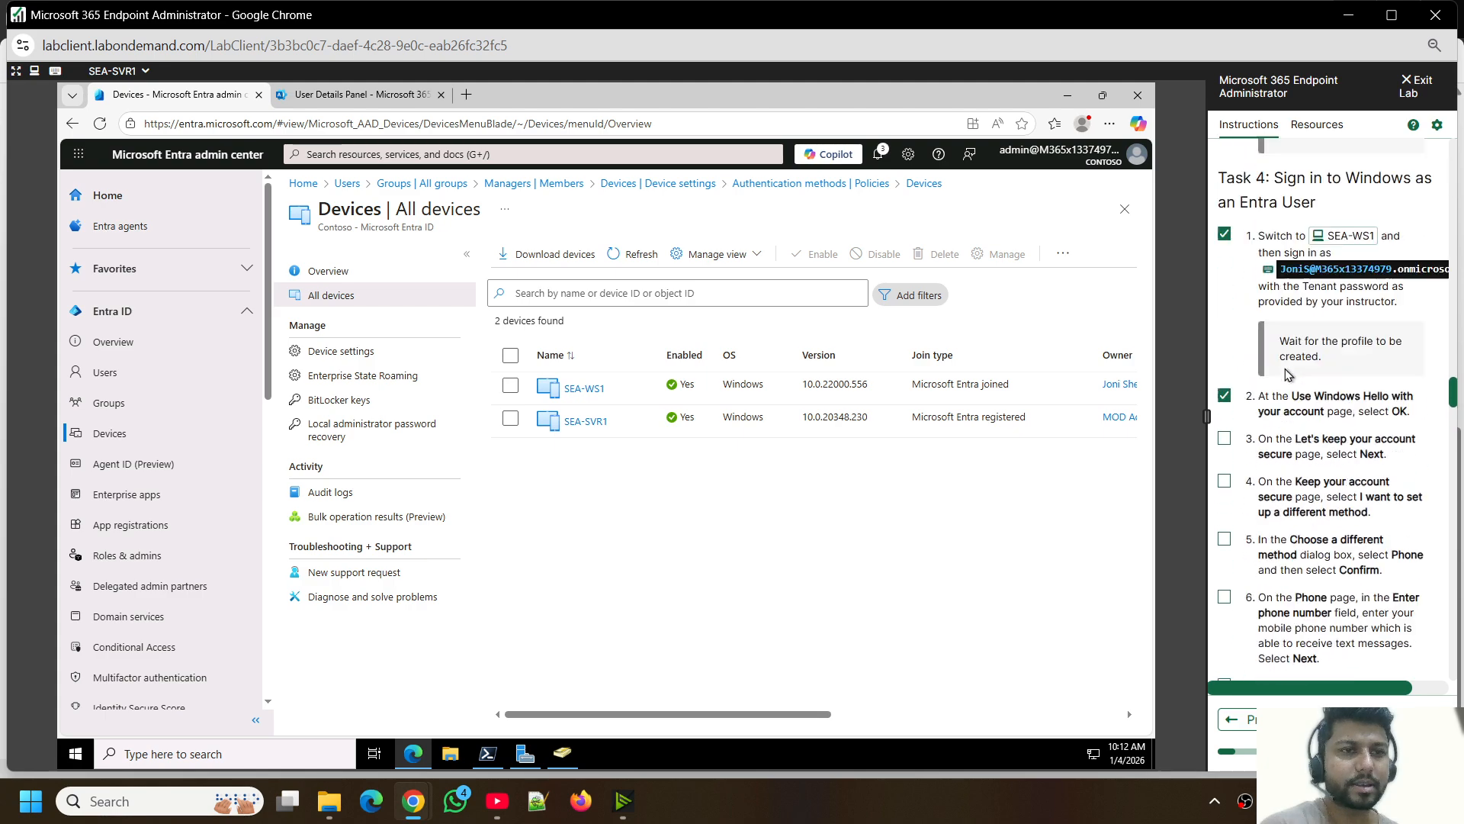
scroll(1285, 374, down, 7)
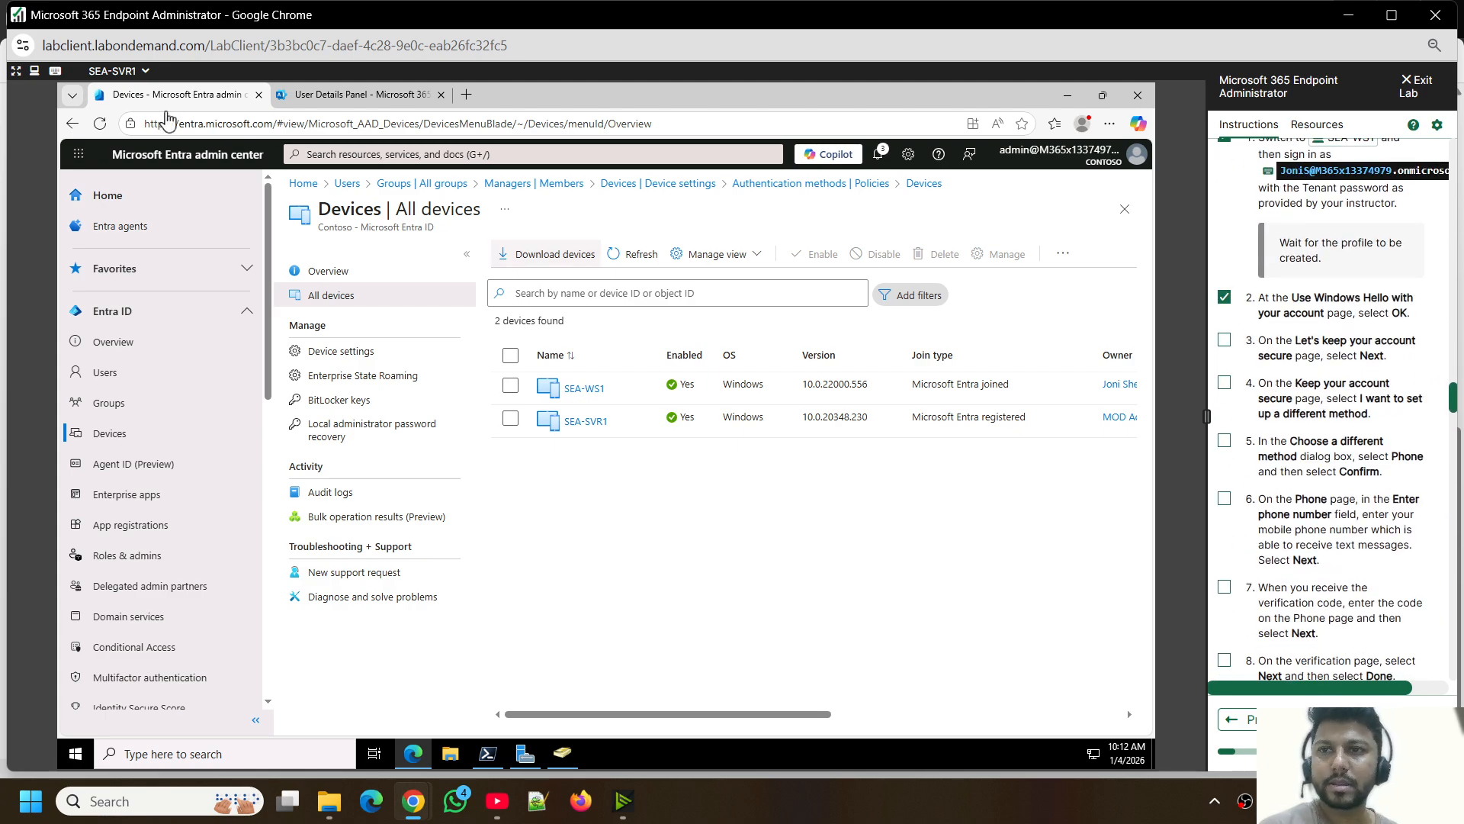
- Switch back to SEA-WS1, accept the Windows Hello setup and continue past the account security page, marking item 3 as completed
click(143, 71)
click(122, 236)
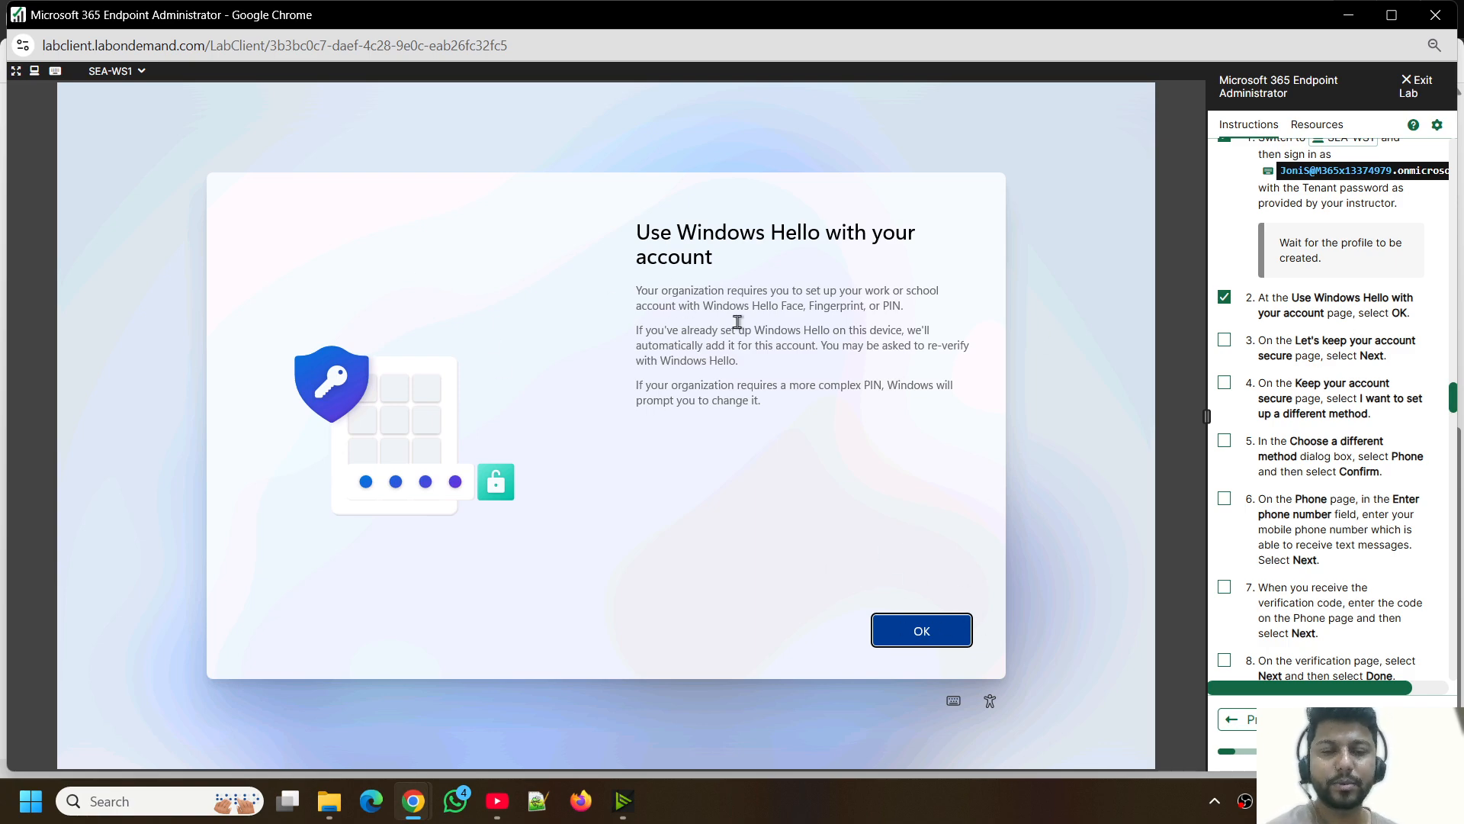
click(927, 631)
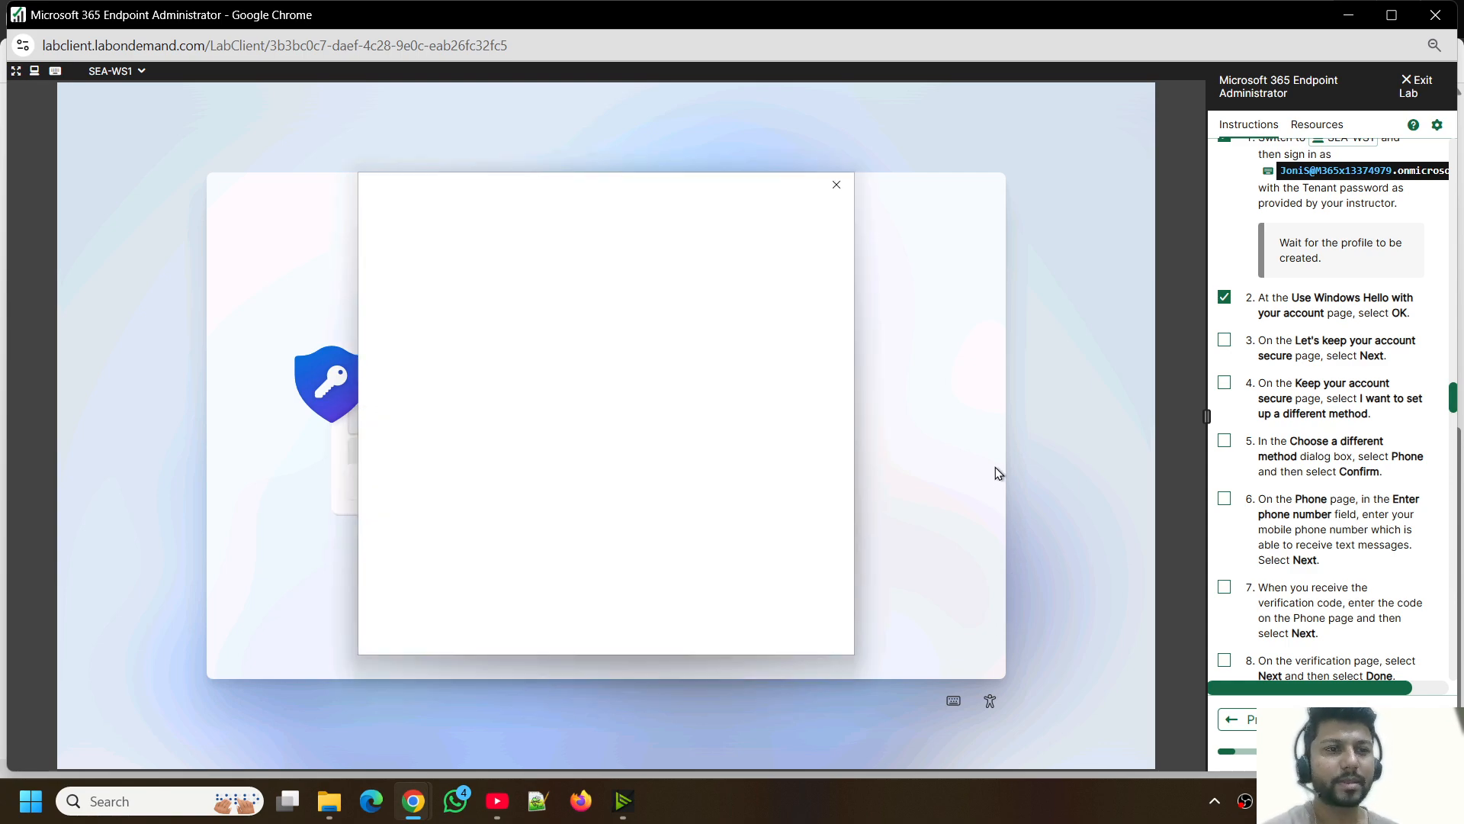
click(1223, 339)
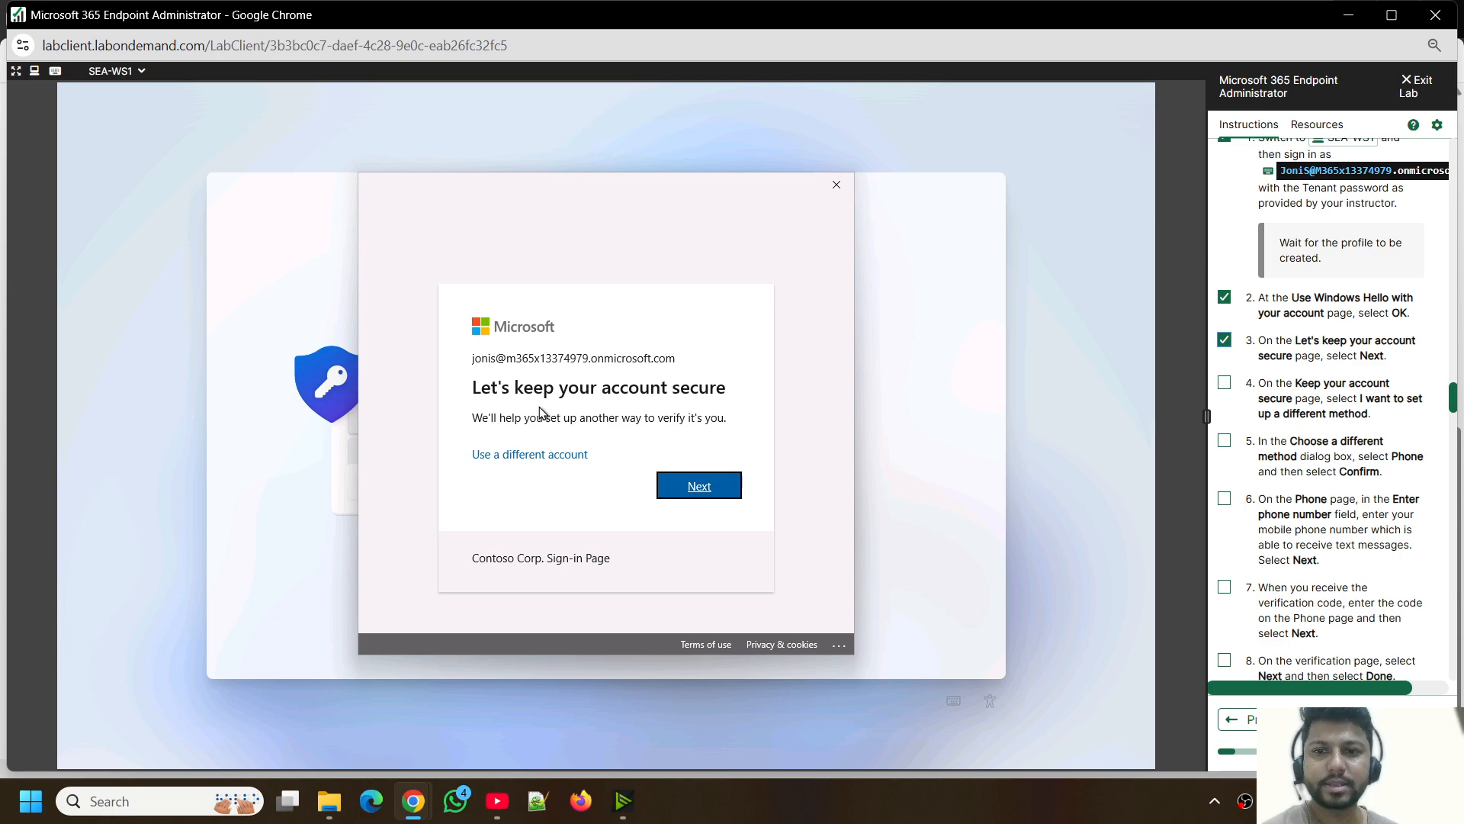
click(706, 489)
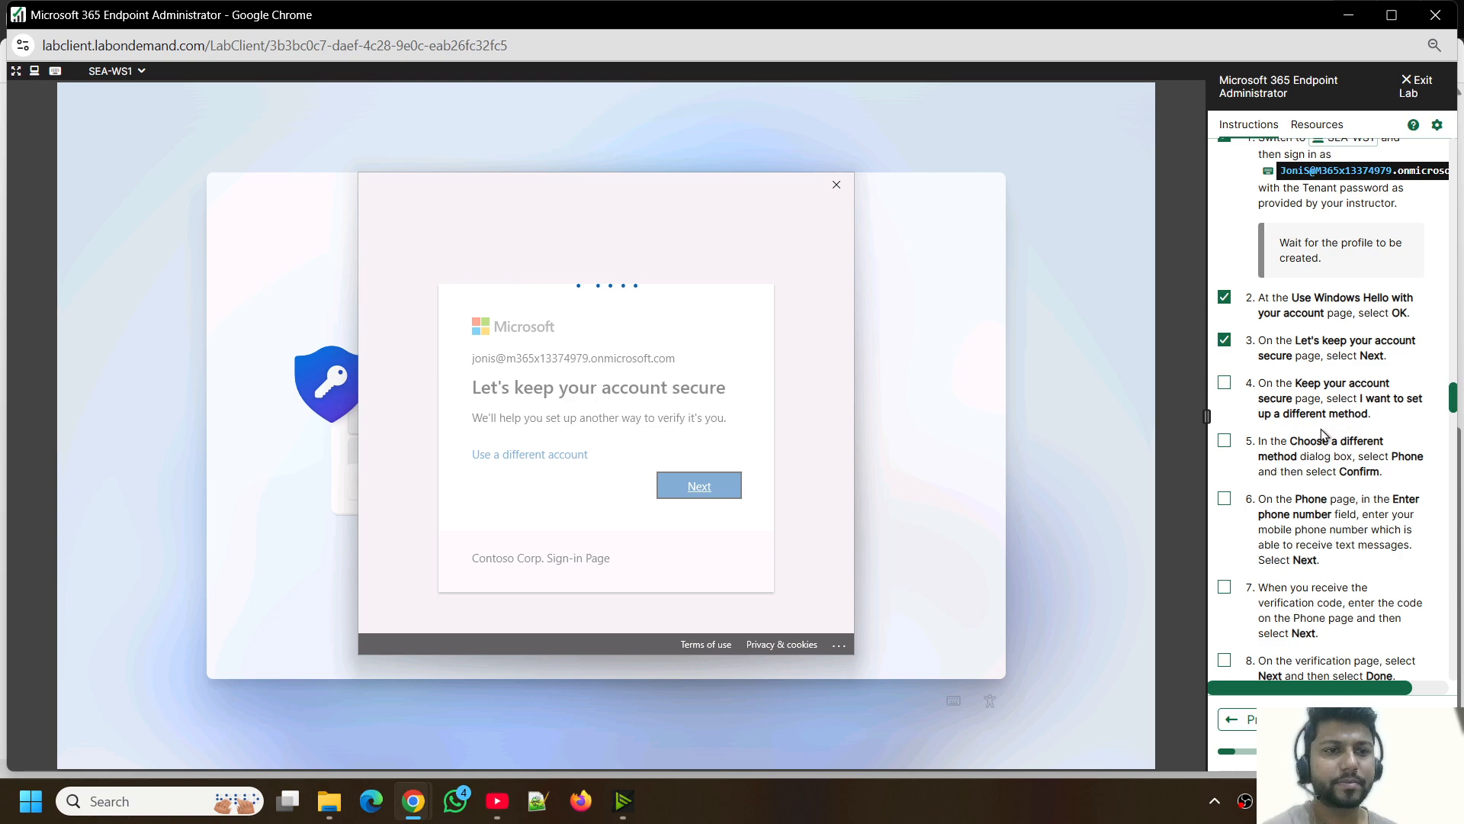
- Mark item 4 as completed and set up Phone as the sign-in method instead of Microsoft Authenticator
click(1223, 382)
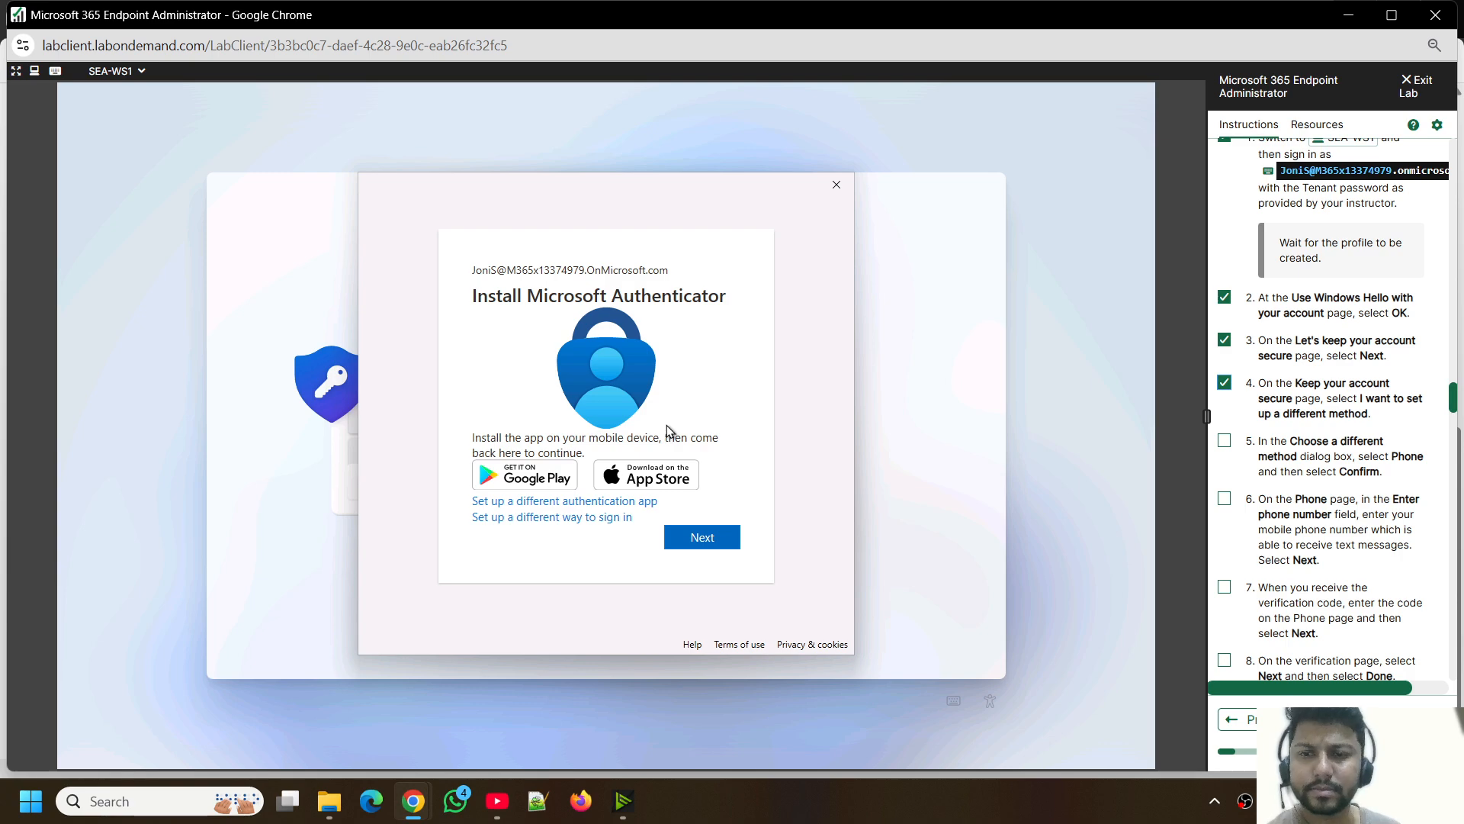
click(608, 519)
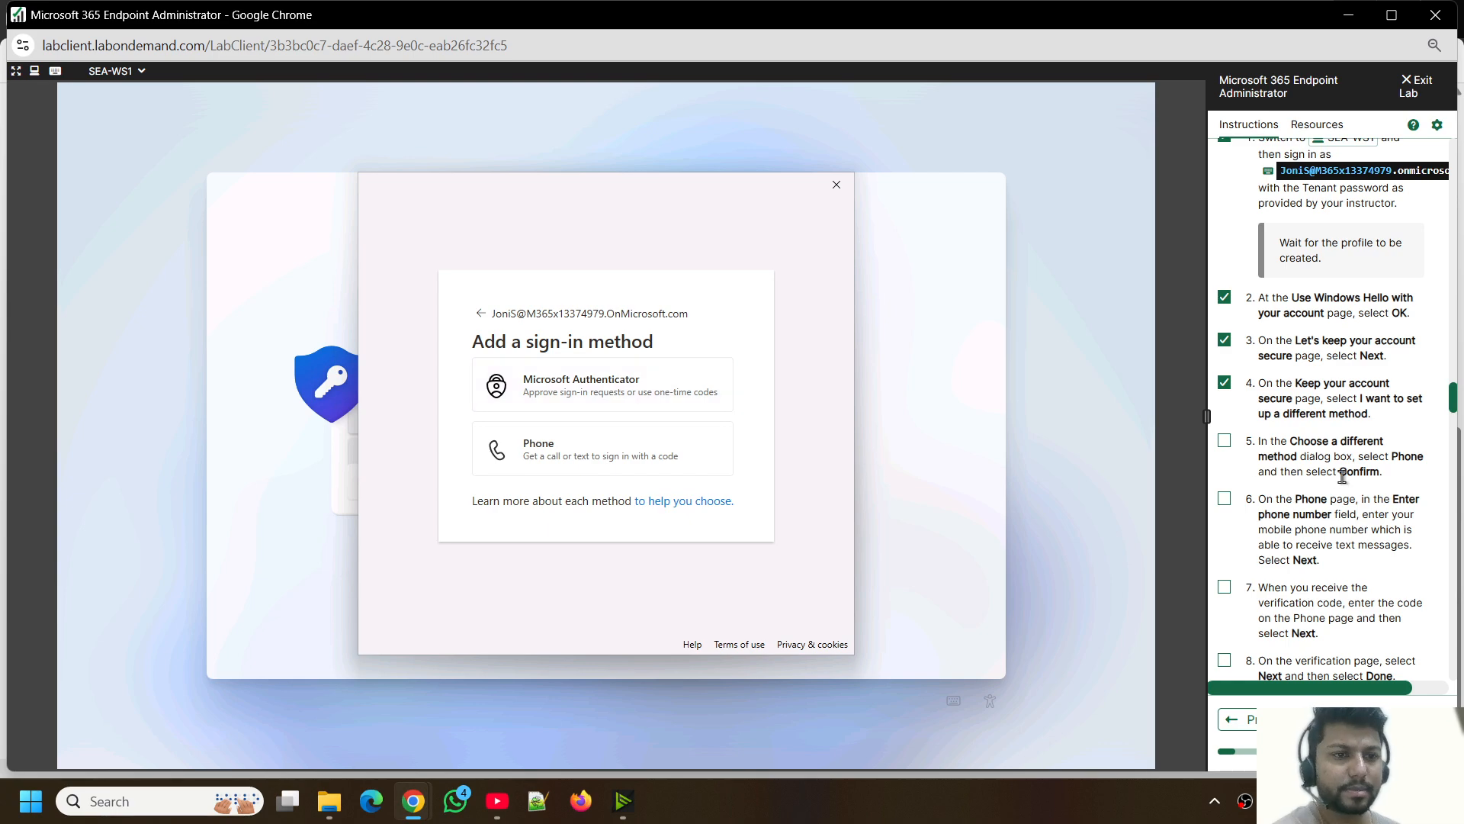
click(543, 453)
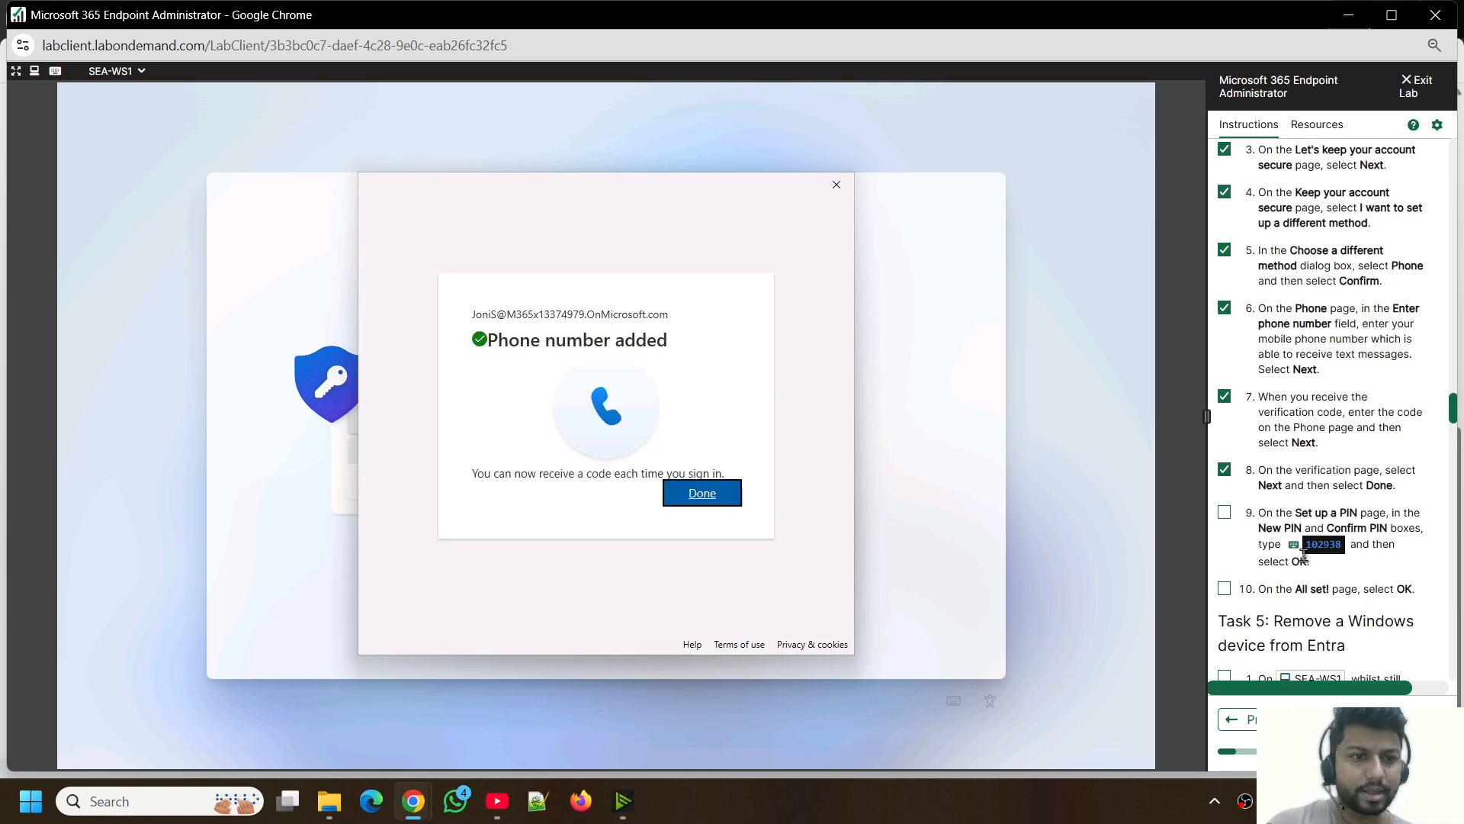
key(Return)
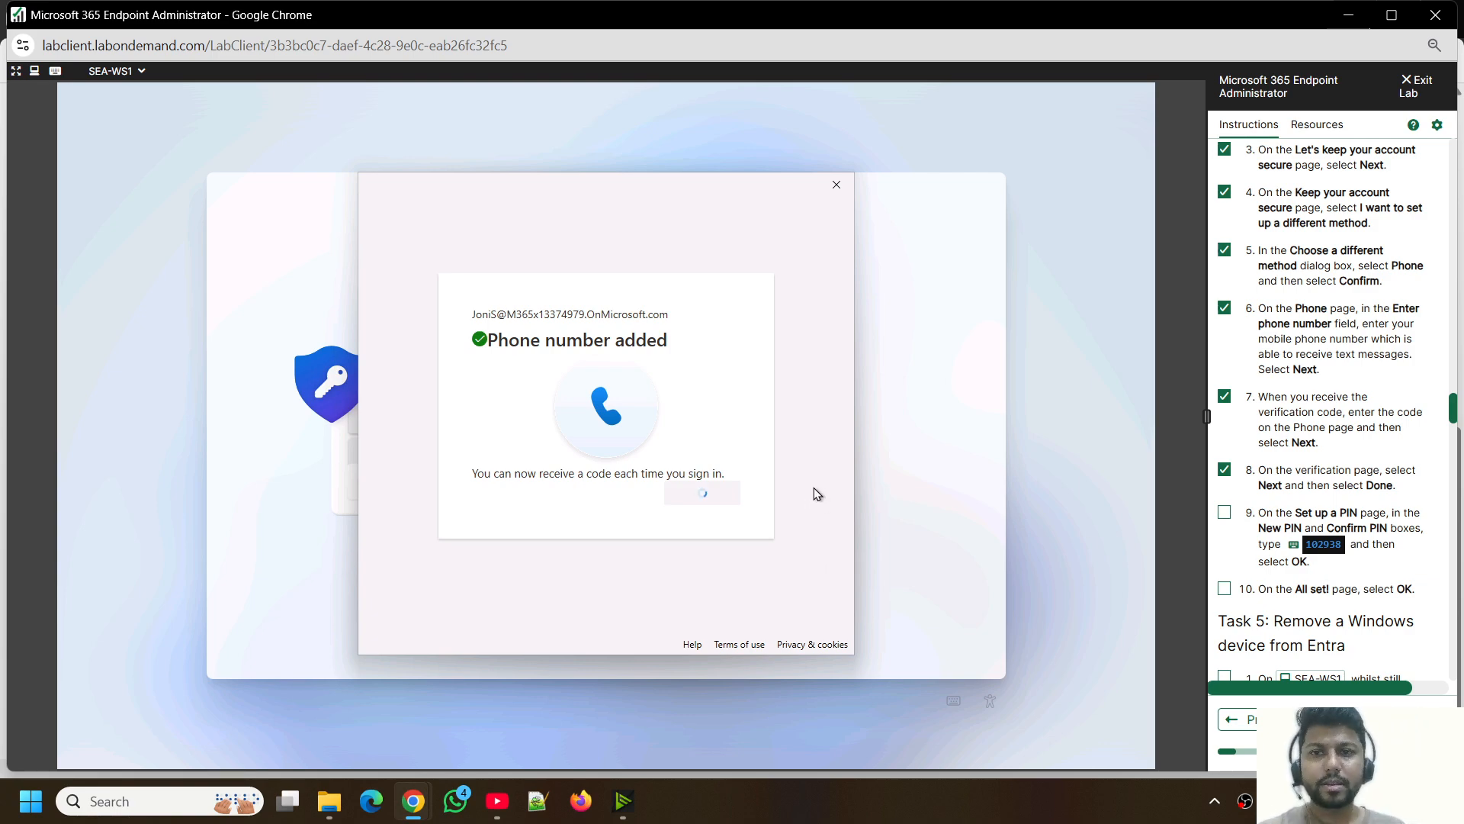
- Mark items 9 and 10 as completed, and set the Windows Hello PIN by filling in the new and confirm PIN fields
click(1225, 589)
click(1224, 512)
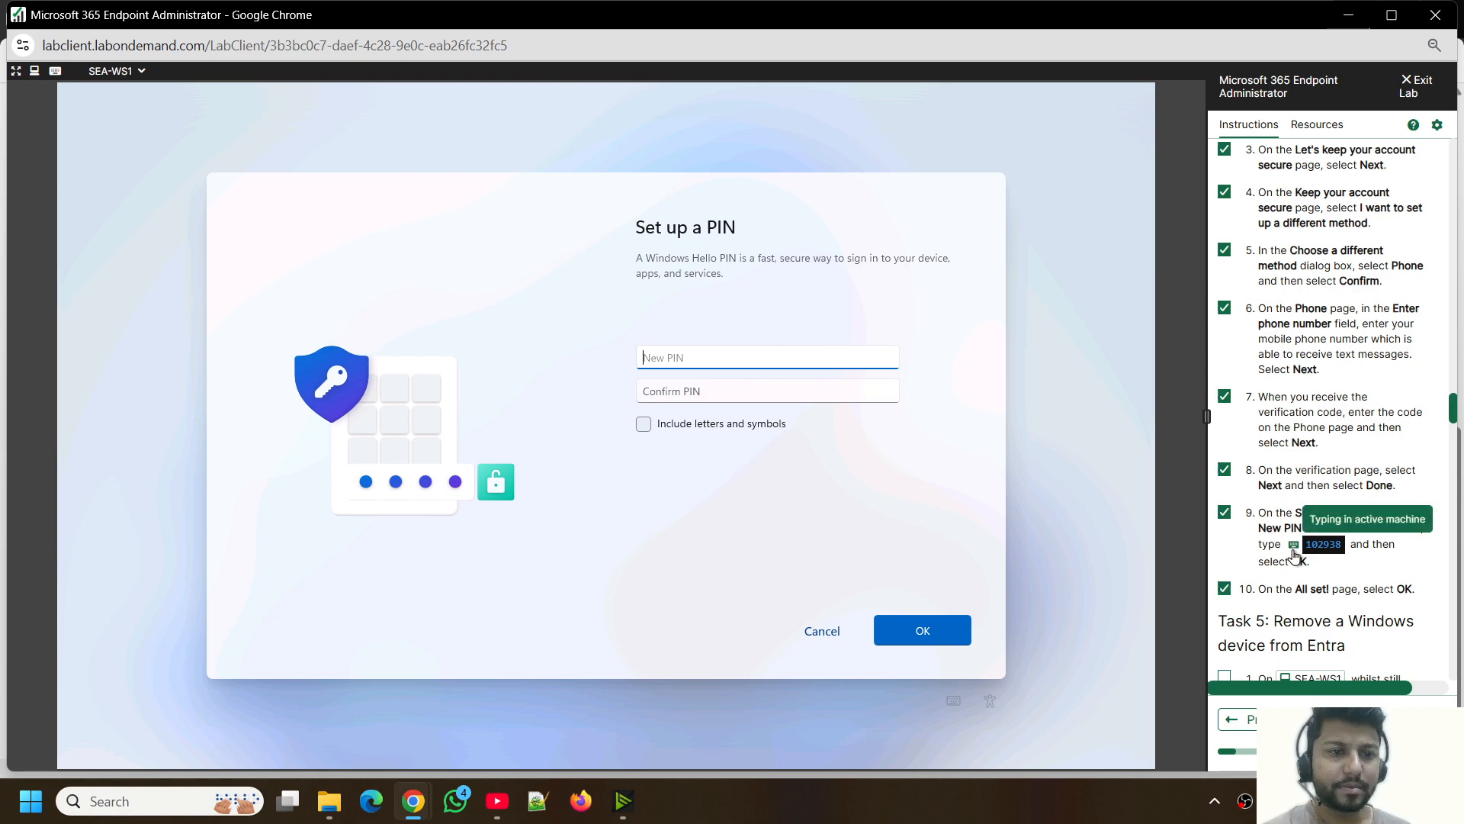
click(693, 389)
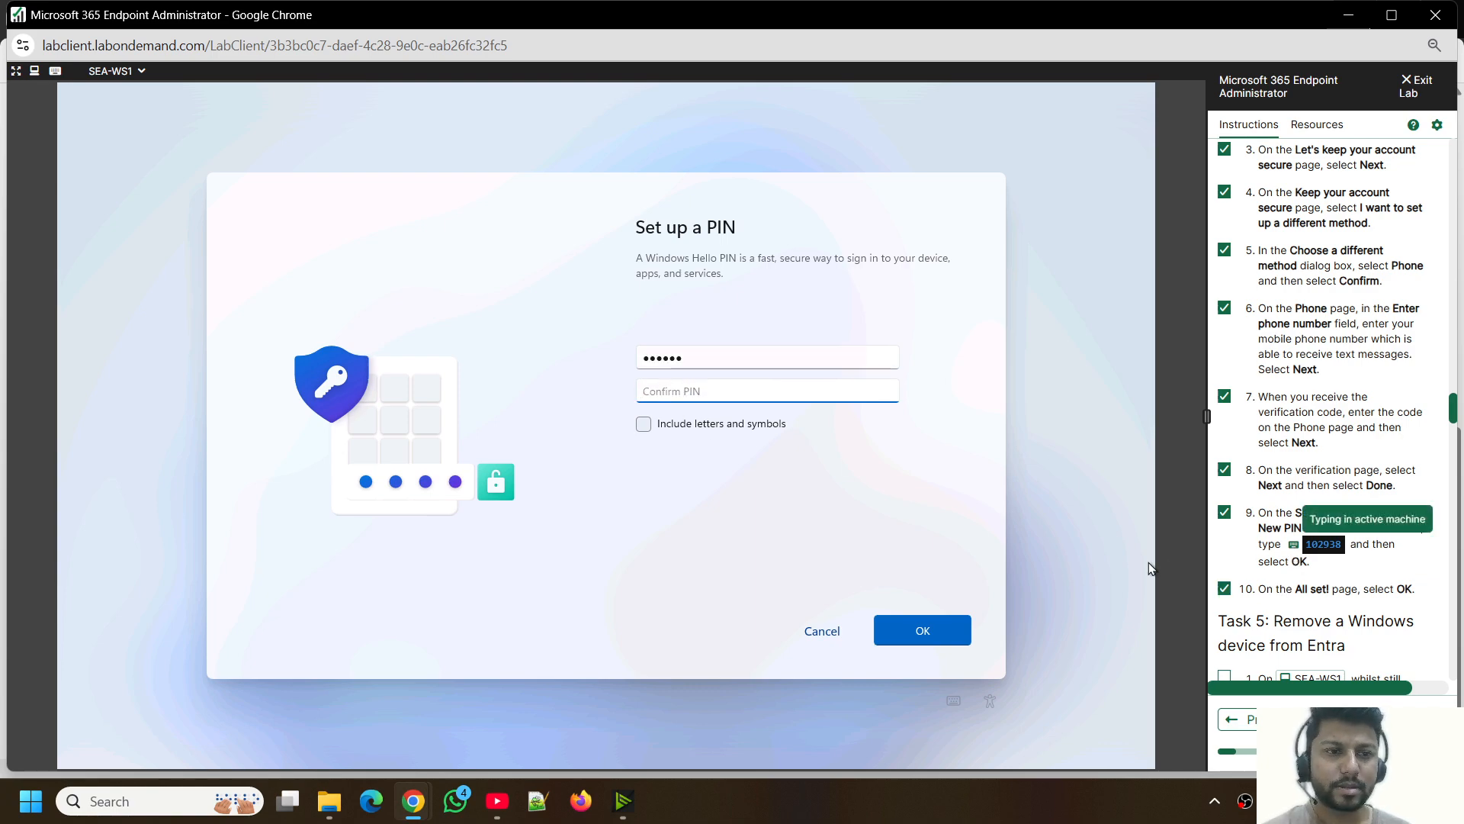
click(932, 630)
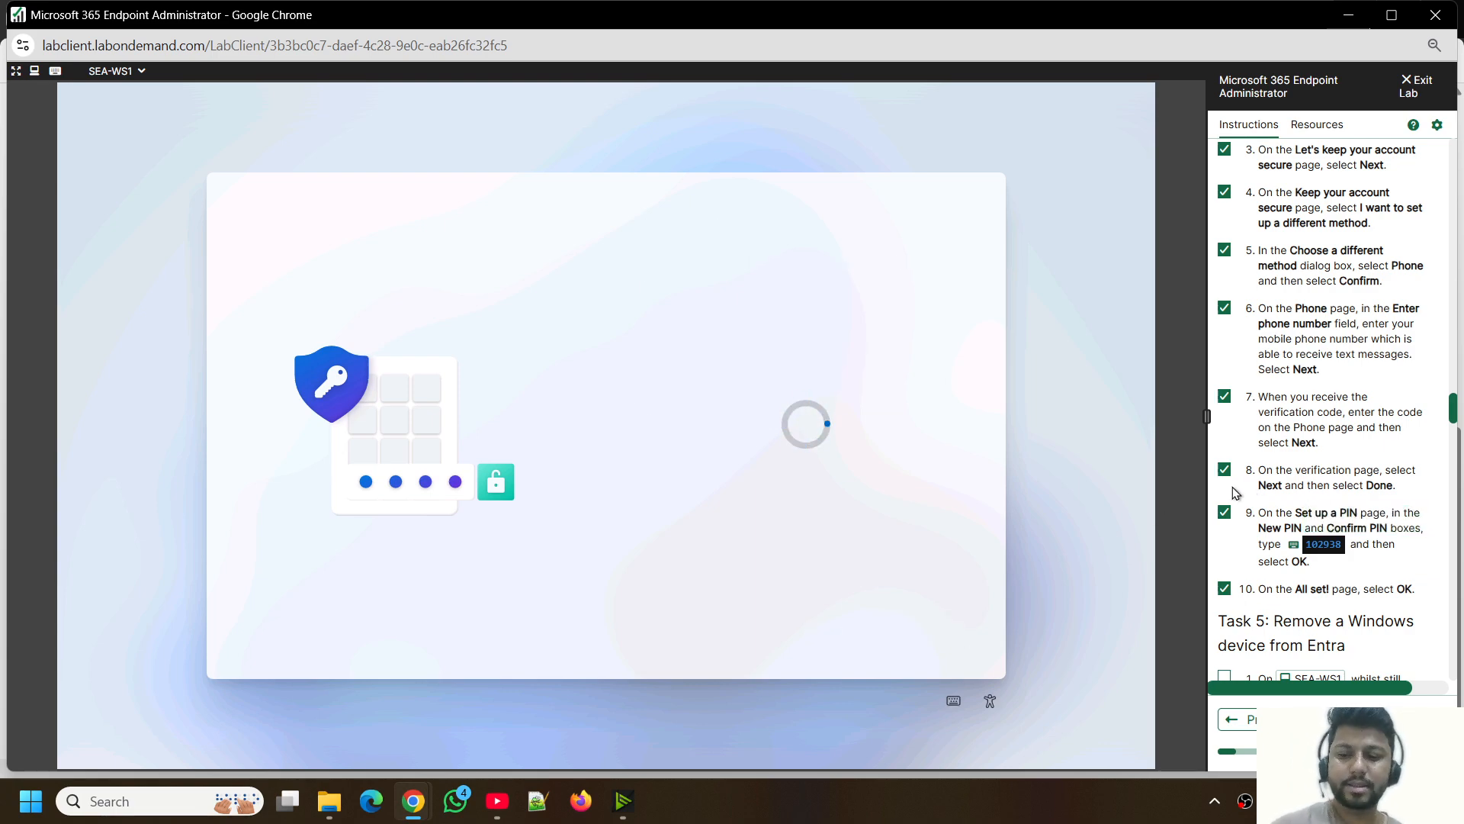
scroll(1280, 606, down, 3)
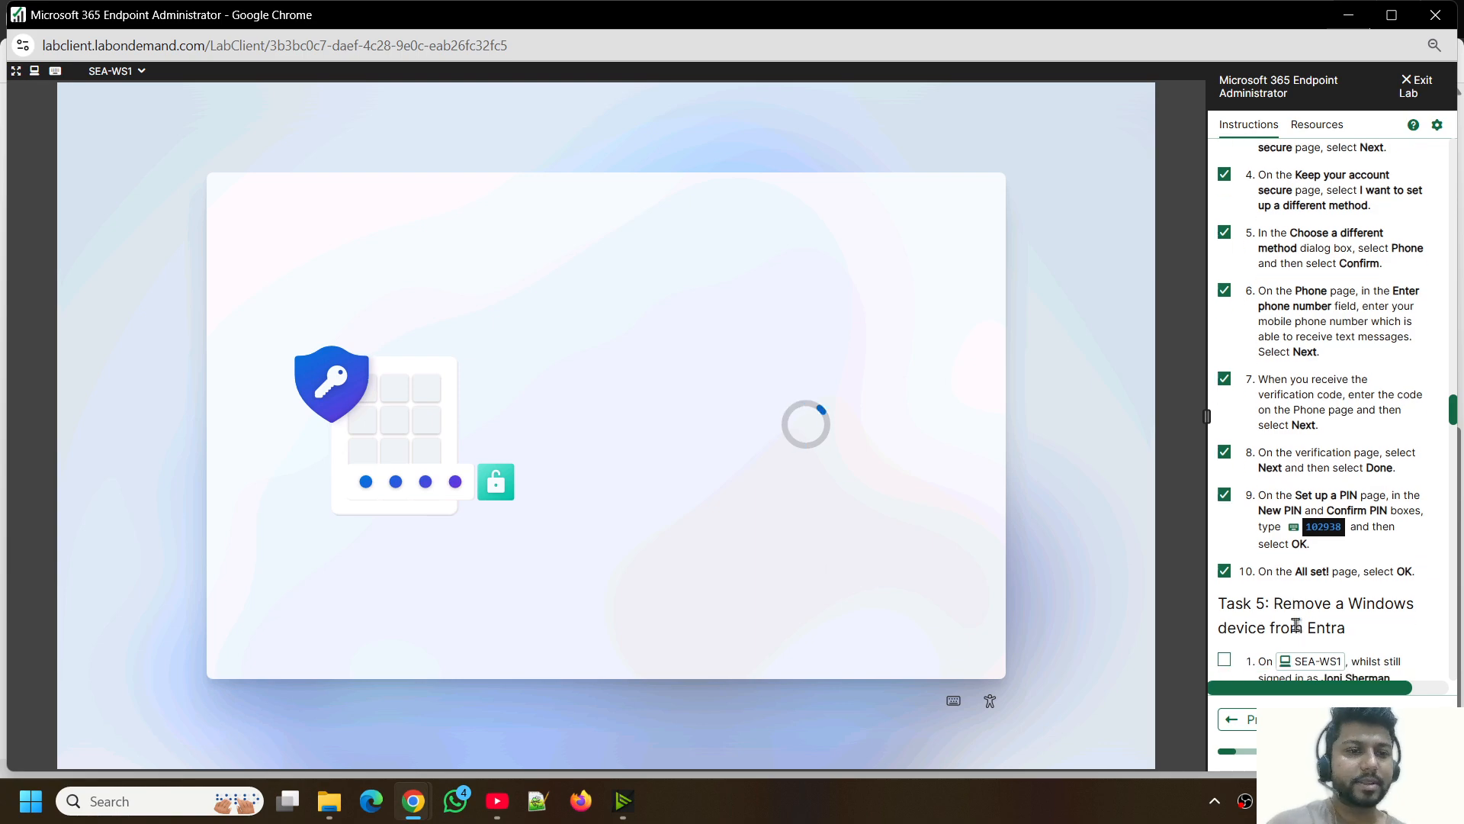